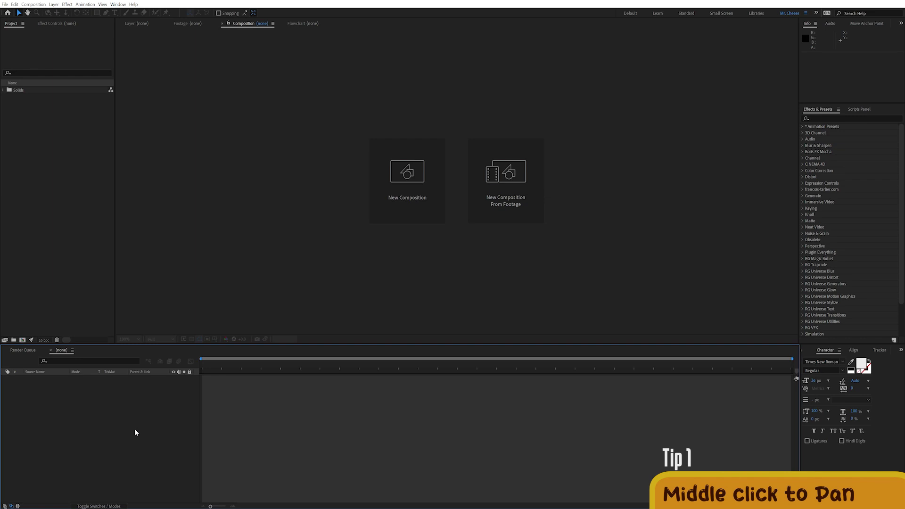
- Create a new composition with the default settings and add a default comp-size 1920 x 1080 solid
key("ctrl+n")
key("Return")
key("ctrl+y")
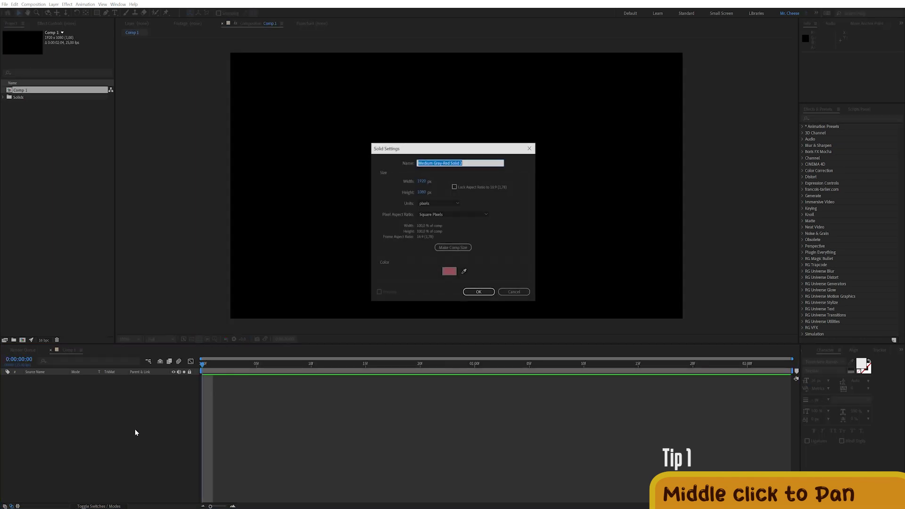
key("Return")
- Pan the composition view and the effects list, and deselect the solid layer
left_click_drag(488, 146, 327, 217)
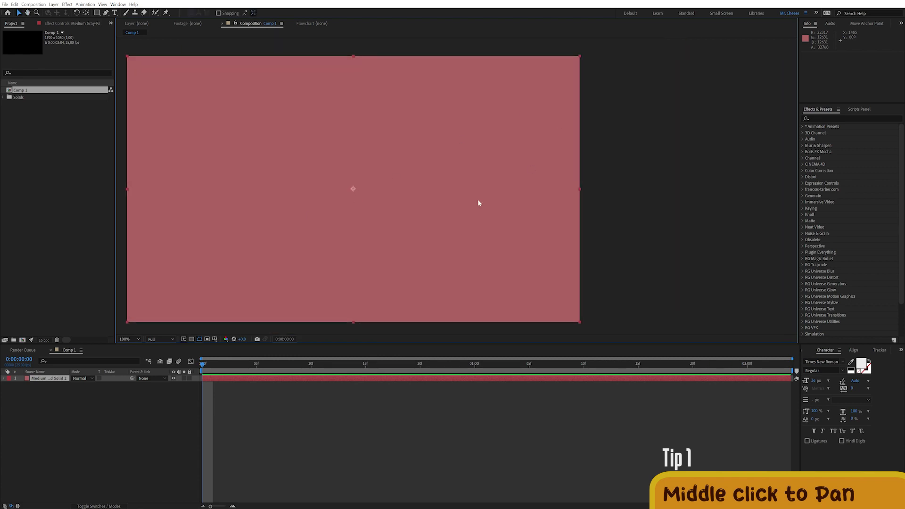
left_click_drag(869, 292, 834, 236)
left_click(189, 445)
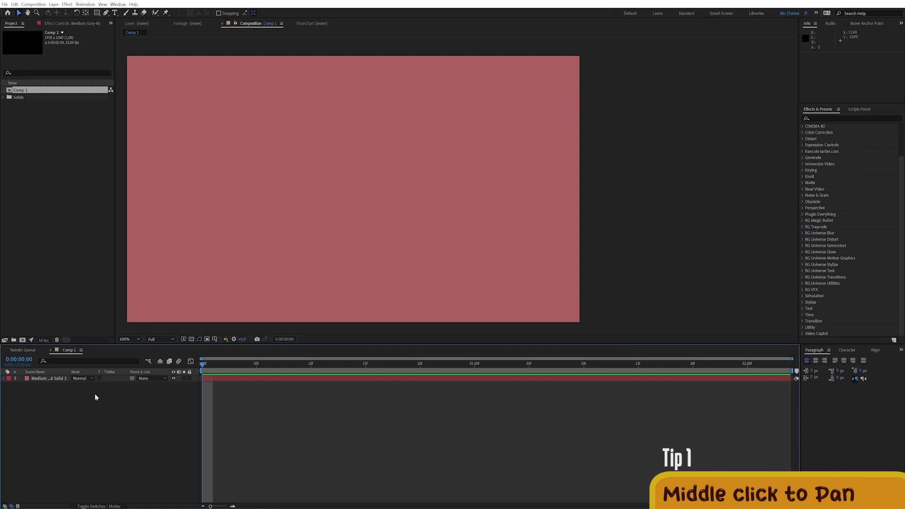
- Duplicate the solid layer six times in the Comp 1 timeline
left_click(55, 380)
key("ctrl+d")
key("ctrl+d")
key("ctrl+d")
key("ctrl+d")
key("ctrl+d")
key("ctrl+d")
- Select all layers and duplicate the whole stack several times to overfill the timeline
key("ctrl+a")
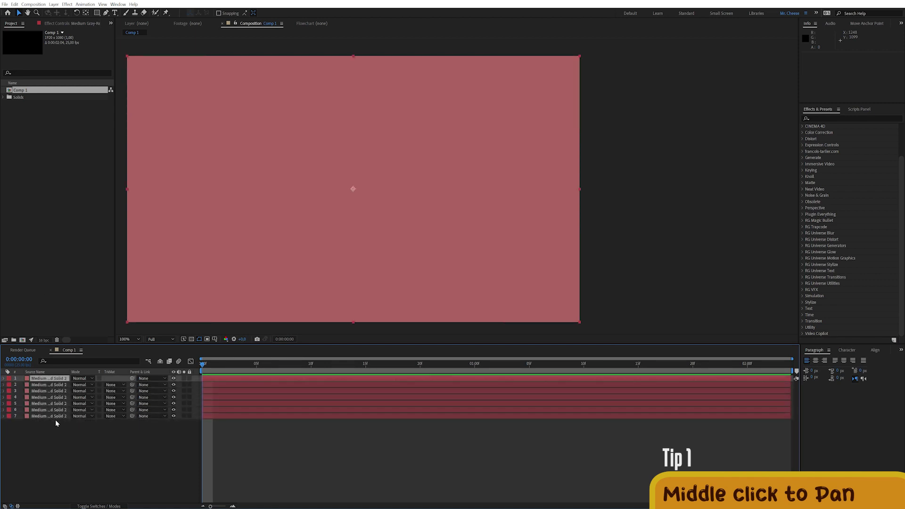
key("ctrl+d")
key("ctrl+d")
key("ctrl+d")
key("ctrl+d")
key("ctrl+d")
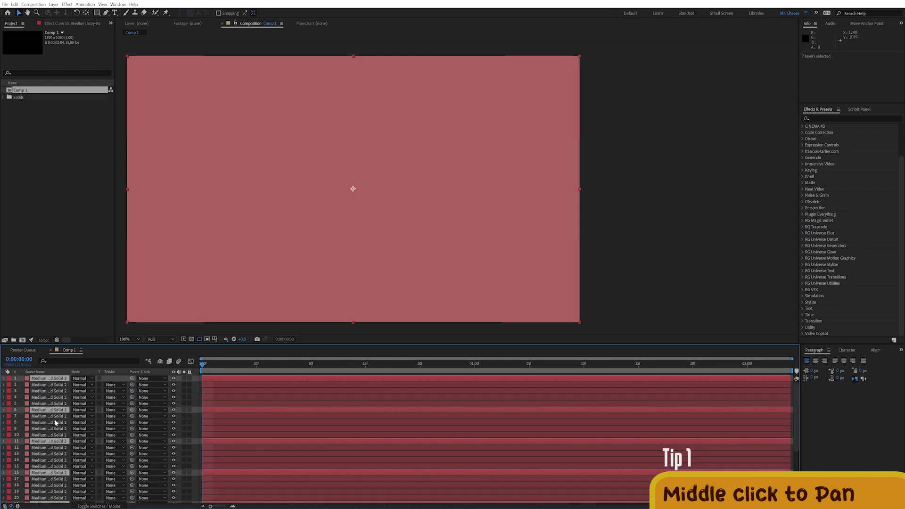
- Scroll and pan through the long layer stack in the timeline
scroll(232, 396, "down", 5)
middle_click(235, 291)
left_click_drag(236, 292, 241, 364)
left_click(196, 407)
left_click_drag(232, 407, 209, 472)
- Draw a closed, curved three-point mask near the middle of the solid with the Pen tool
left_click(64, 427)
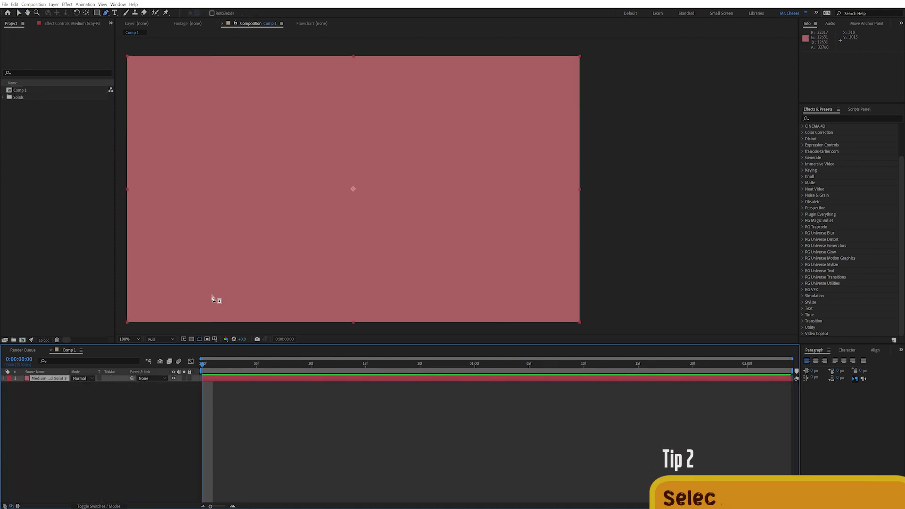
left_click_drag(301, 163, 295, 176)
left_click_drag(309, 226, 322, 232)
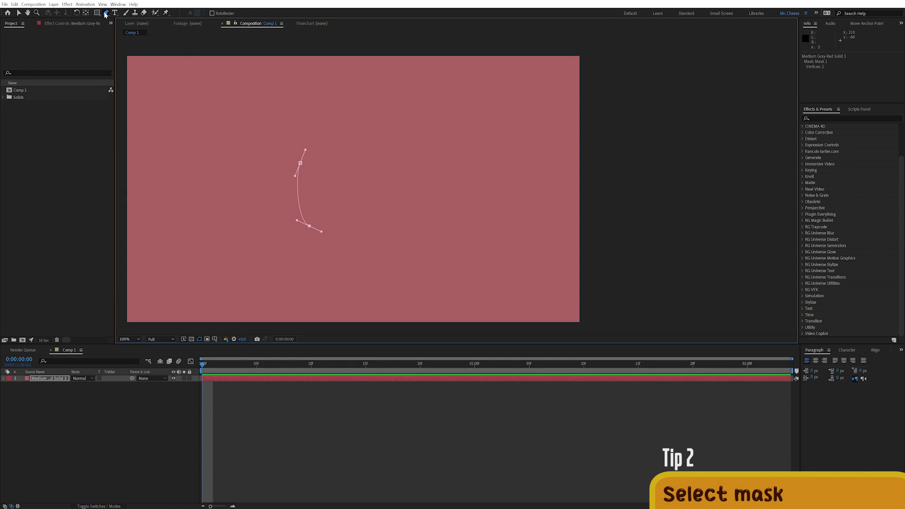
left_click_drag(363, 180, 343, 131)
left_click(301, 164)
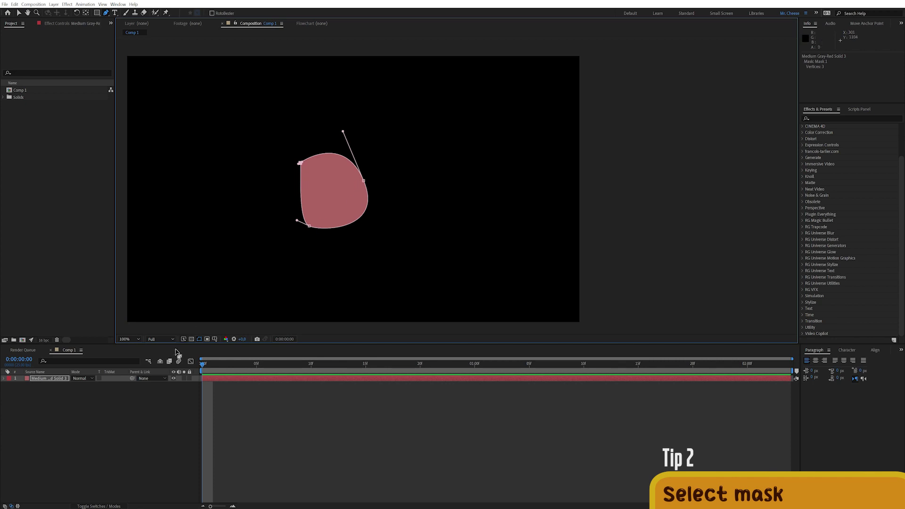
key("v")
left_click_drag(300, 163, 324, 156)
key("ctrl+z")
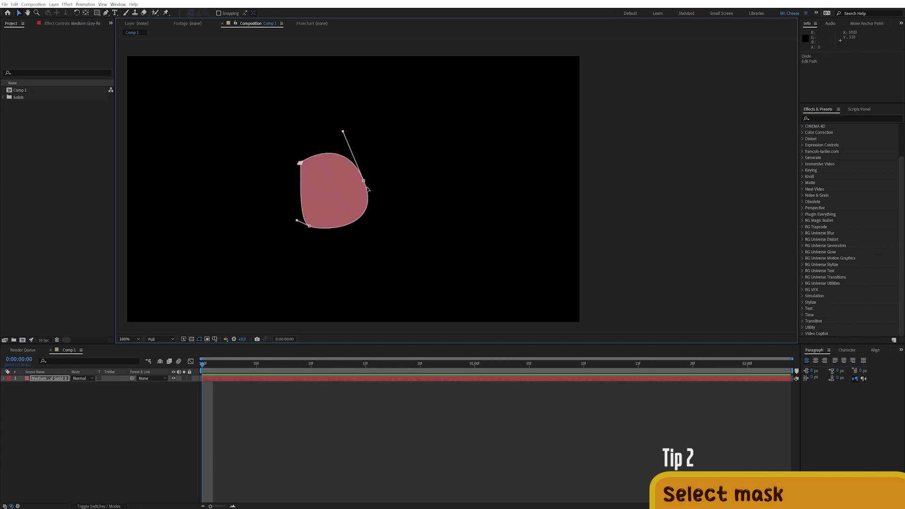
- Free-transform the whole mask to about 62.5% width and 124.9% height, rotated about -44° and shifted up and left
double_click(368, 191)
left_click_drag(353, 200, 340, 181)
left_click_drag(372, 225, 391, 161)
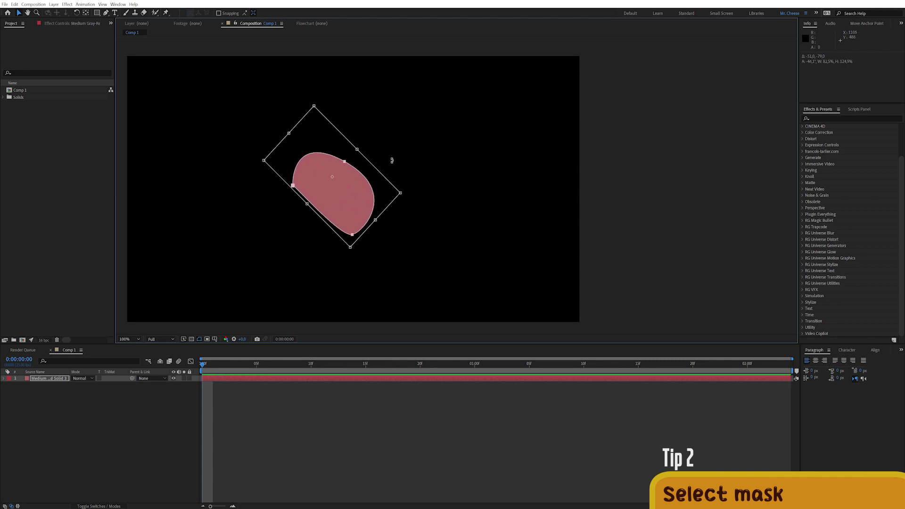
key("Return")
left_click(42, 379)
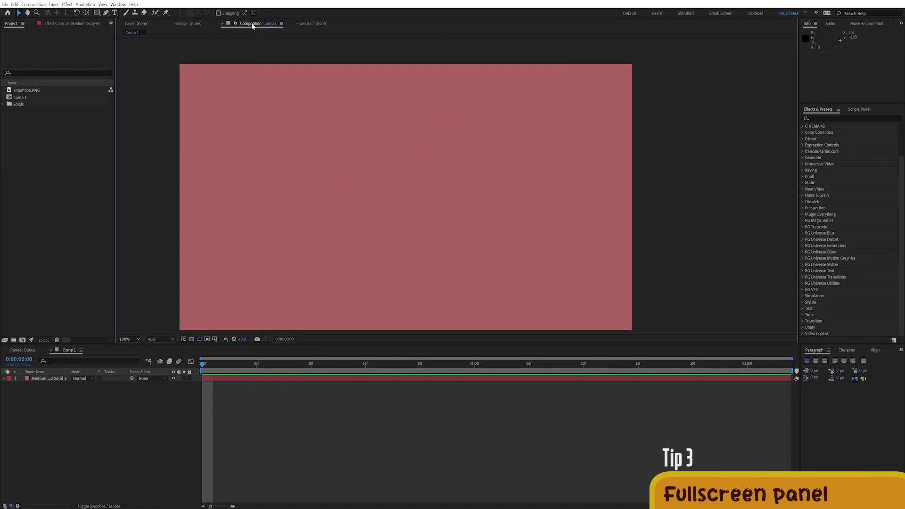
- Maximize and restore the Composition panel, and do the same with the Comp 1 timeline panel
key("grave")
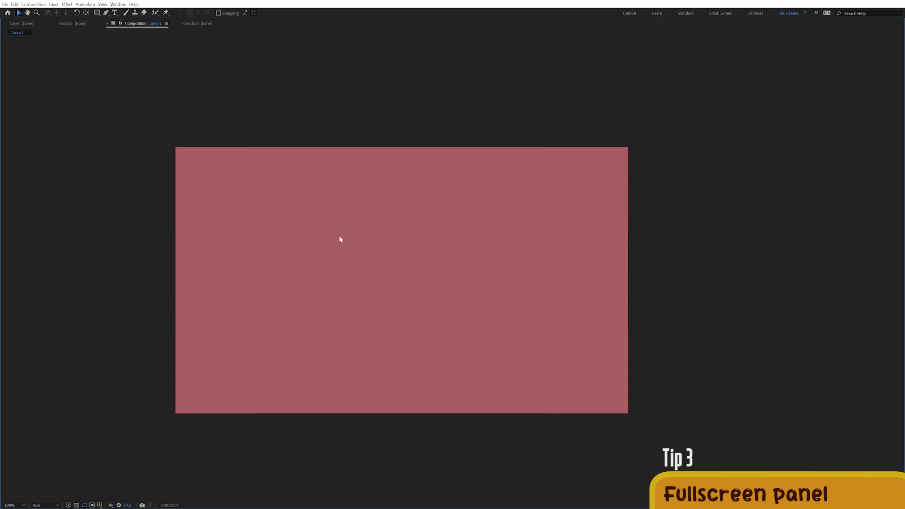
key("grave")
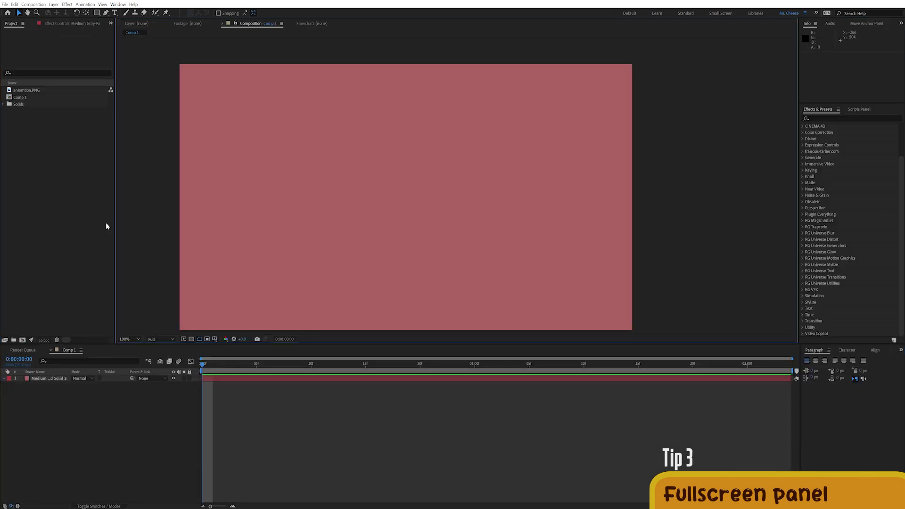
left_click(70, 351)
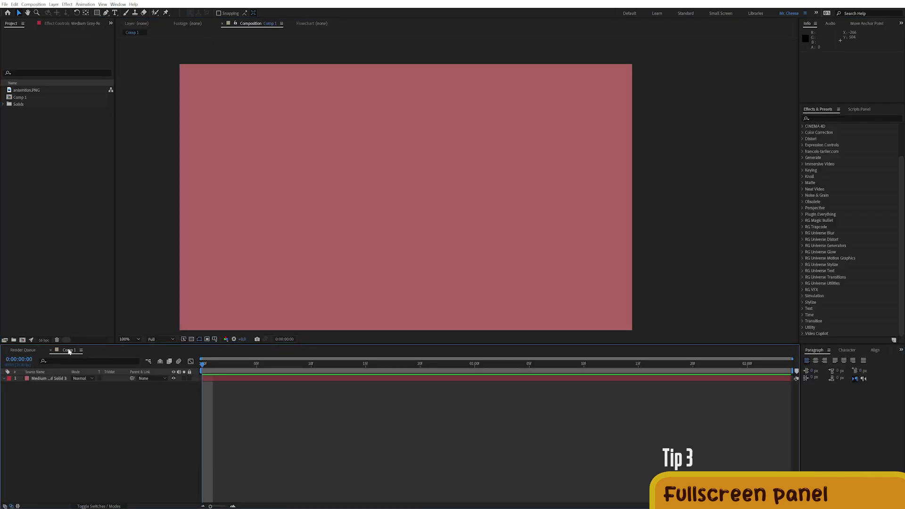
key("grave")
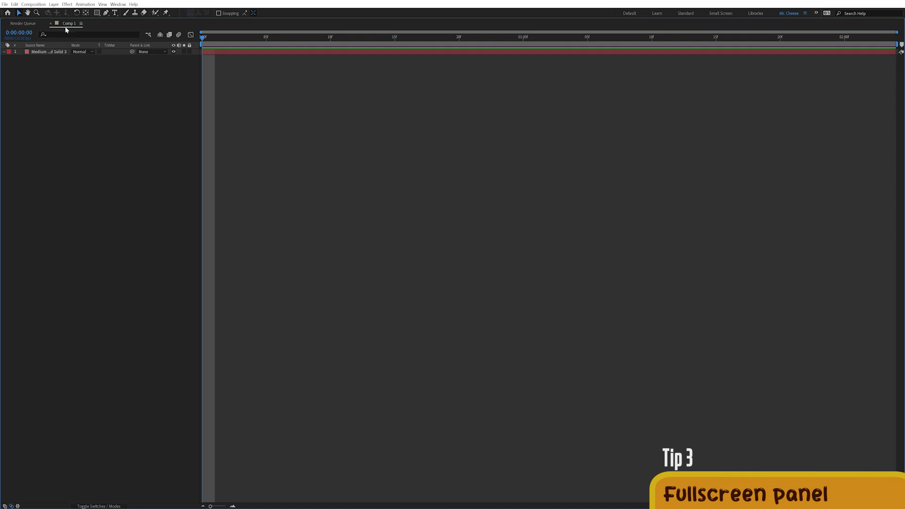
key("grave")
- Maximize the Project panel and widen its Video Info column to view the item details
left_click(14, 27)
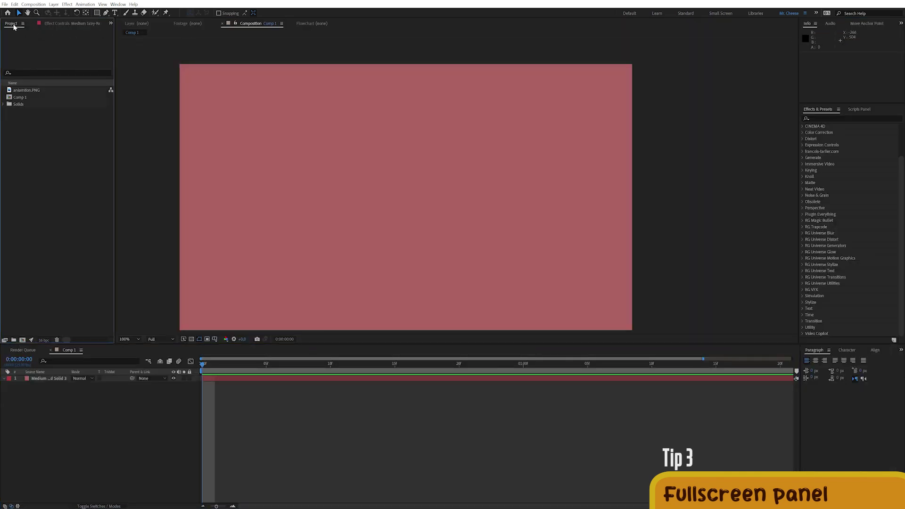
key("grave")
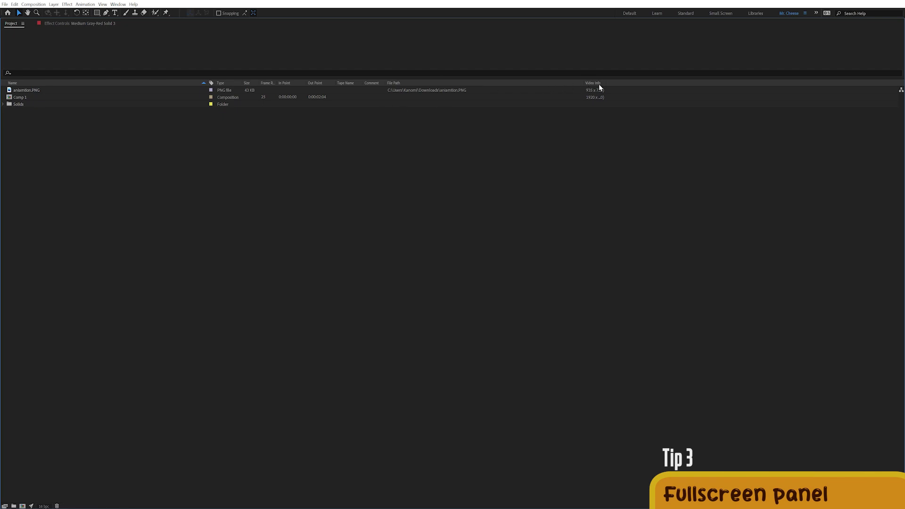
left_click_drag(605, 83, 647, 84)
left_click(374, 96)
left_click(312, 124)
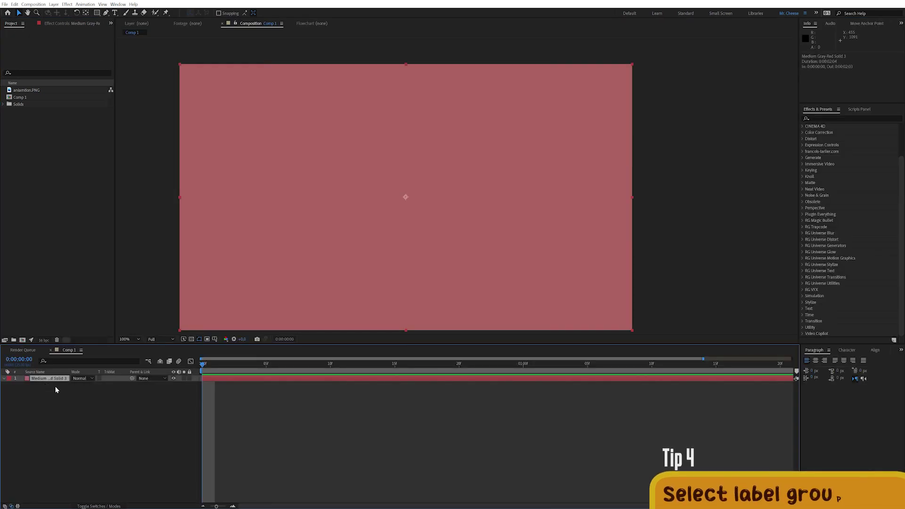
- Duplicate the solid layer repeatedly until the timeline holds at least 20 layers
key("ctrl+shift+Down")
key("ctrl+shift+Down")
key("ctrl+shift+Down")
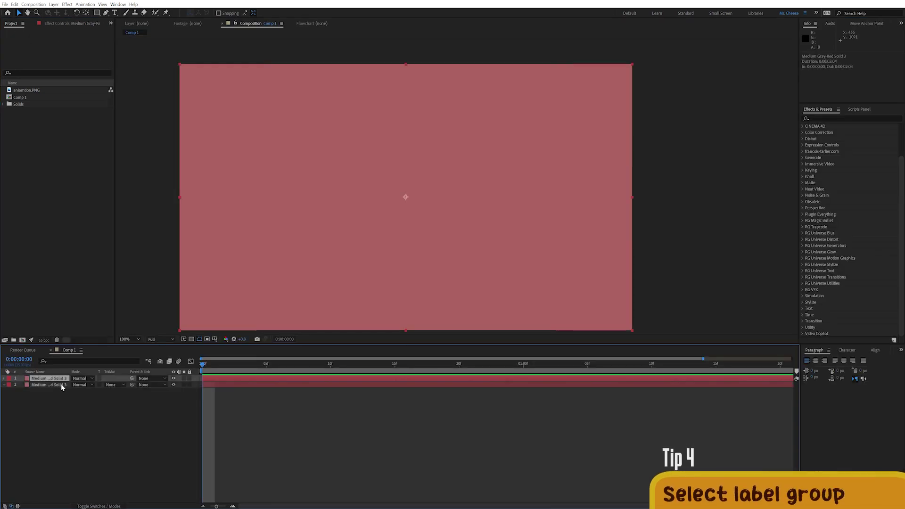
key("ctrl+d")
key("ctrl+d")
key("ctrl+d")
key("ctrl+d")
key("ctrl+d")
key("ctrl+d")
key("ctrl+d")
key("ctrl+d")
key("ctrl+d")
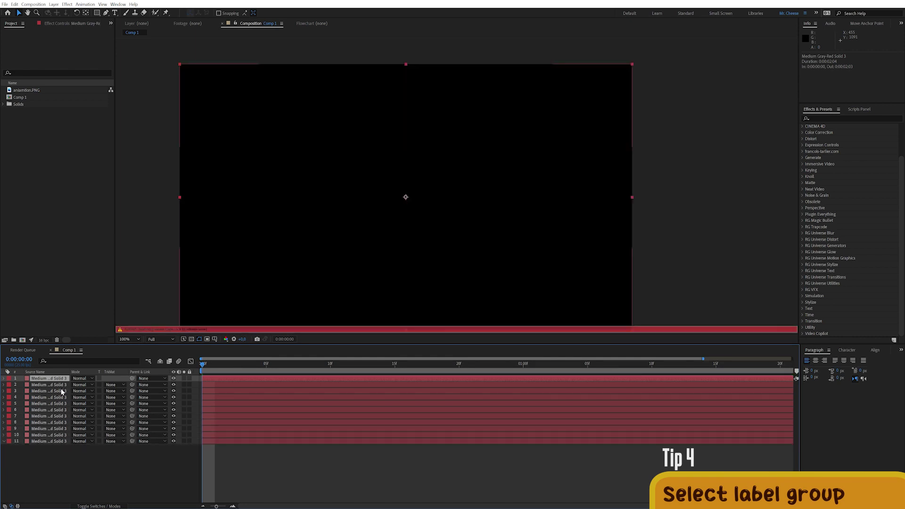
key("ctrl+d")
key("ctrl+d")
key("ctrl+d")
key("ctrl+d")
key("ctrl+d")
key("ctrl+d")
key("ctrl+d")
key("ctrl+d")
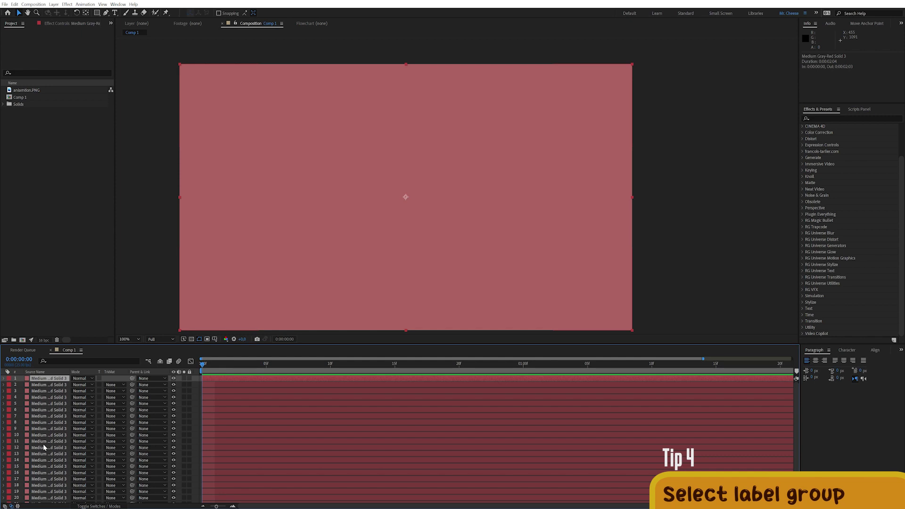
- Set the label colour of layers 3 to 7, 10, 13 and 17 to Blue, and clear the selection
left_click(53, 410)
left_click(49, 391)
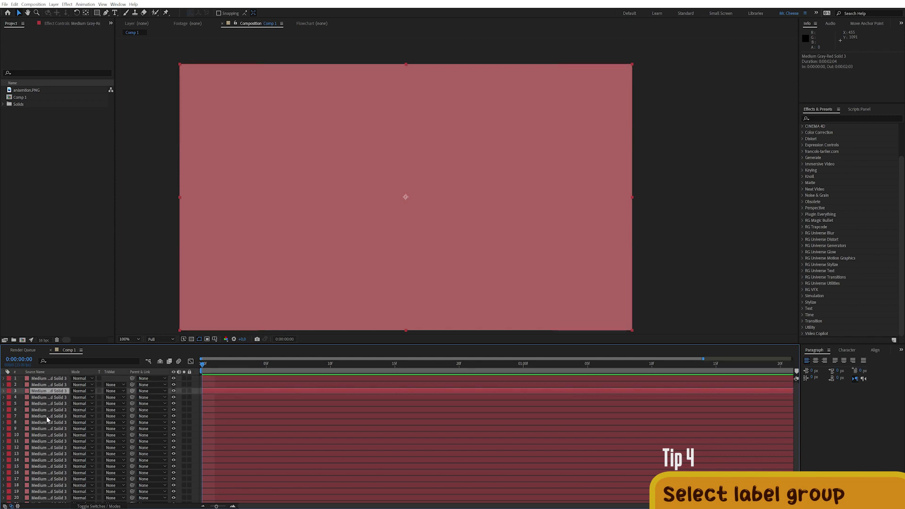
left_click(47, 417, "shift")
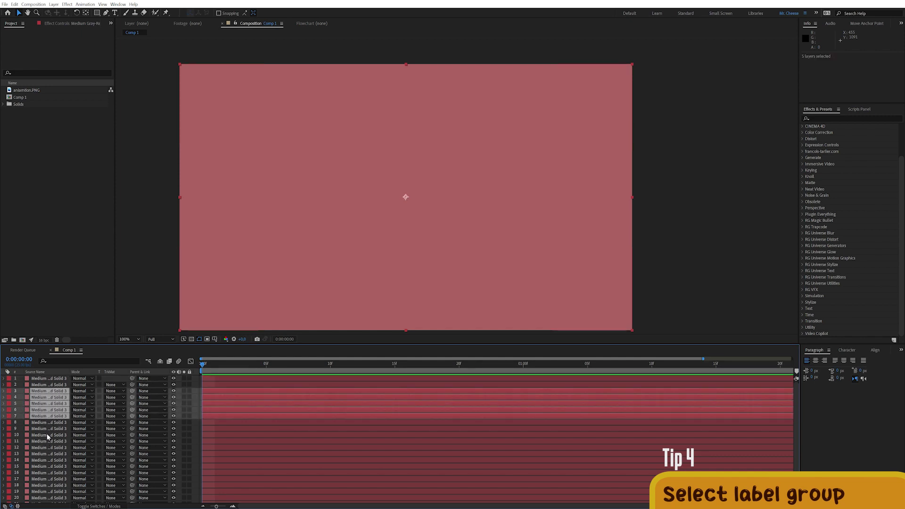
left_click(47, 435, "ctrl")
left_click(47, 454, "ctrl")
left_click(50, 479, "ctrl")
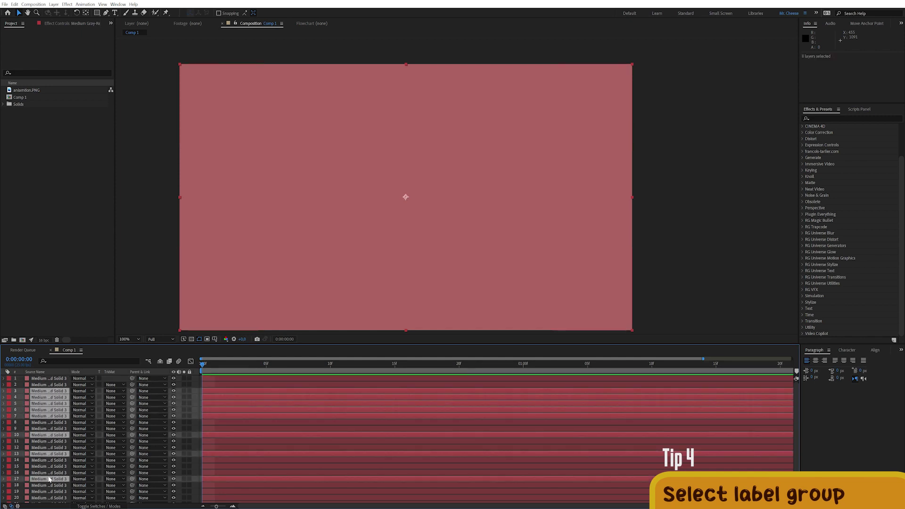
left_click(9, 479)
left_click(62, 419)
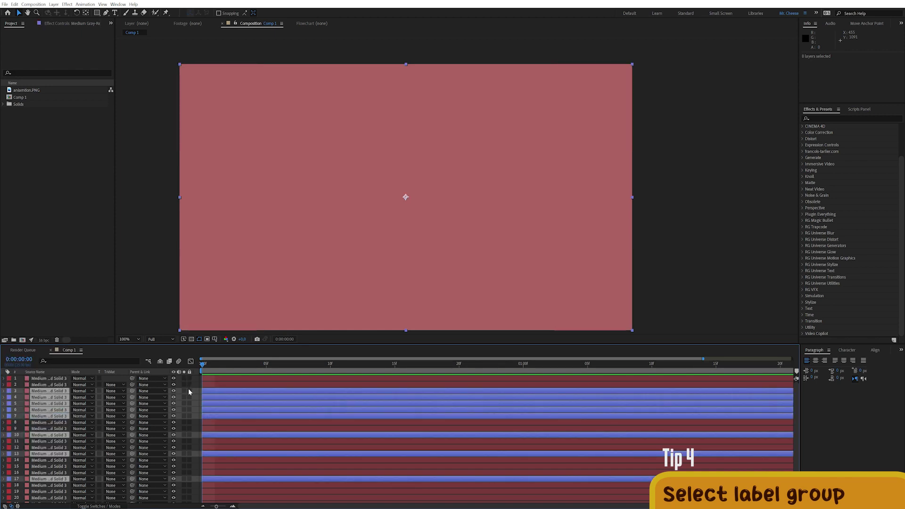
key("ctrl+shift+a")
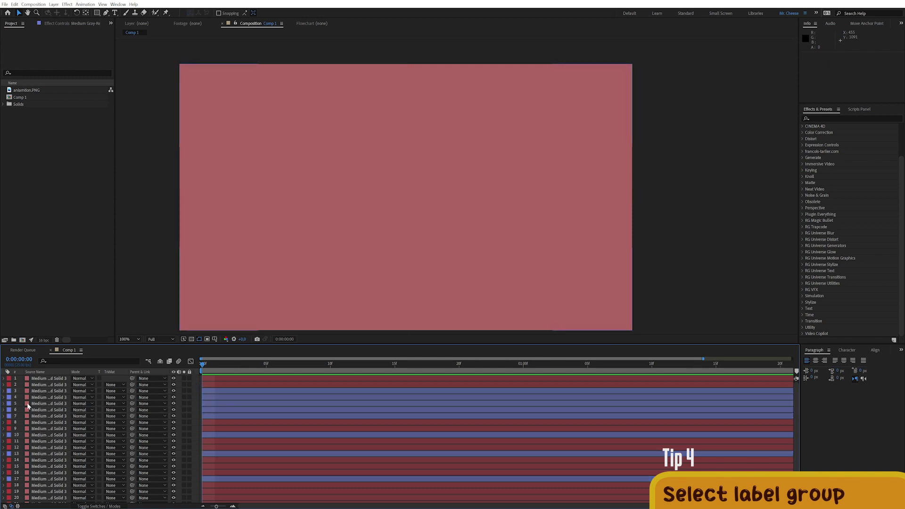
- Select all layers sharing layer 5's blue label with Select Label Group, and undo back to the single solid
left_click(57, 391)
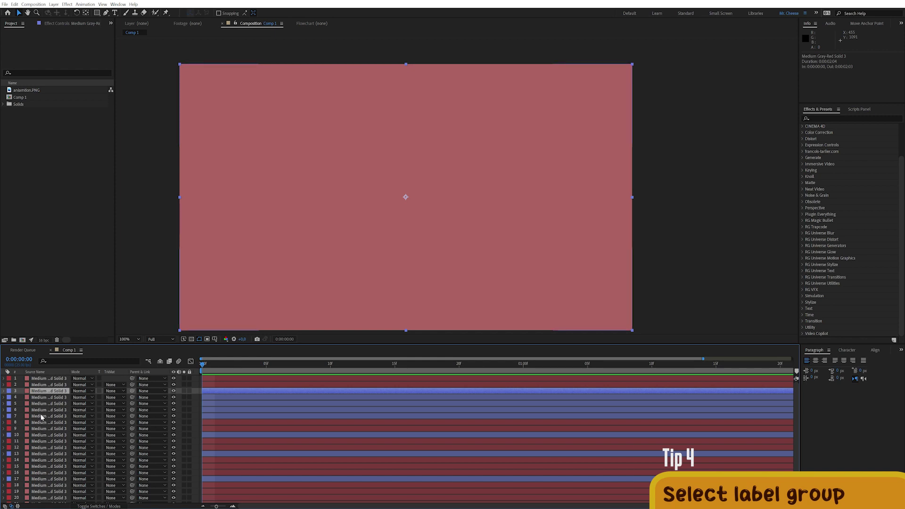
left_click_drag(45, 401, 45, 417)
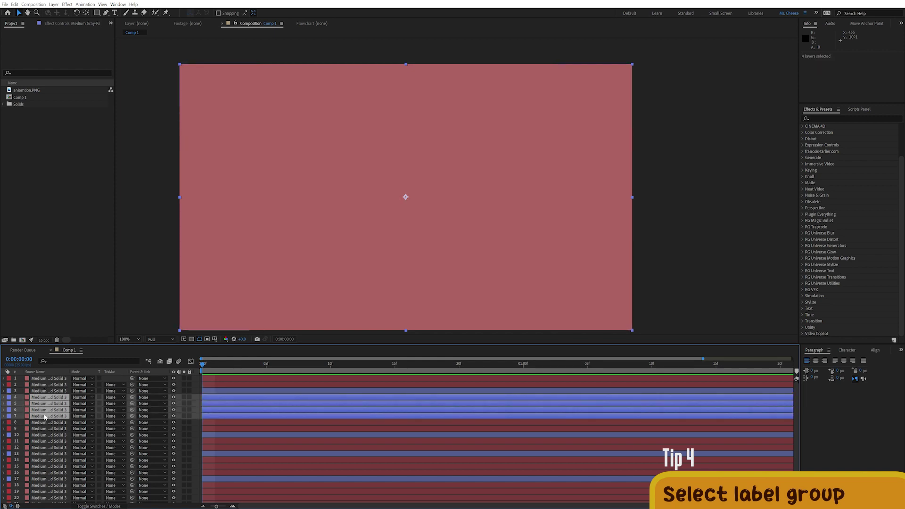
left_click(42, 430)
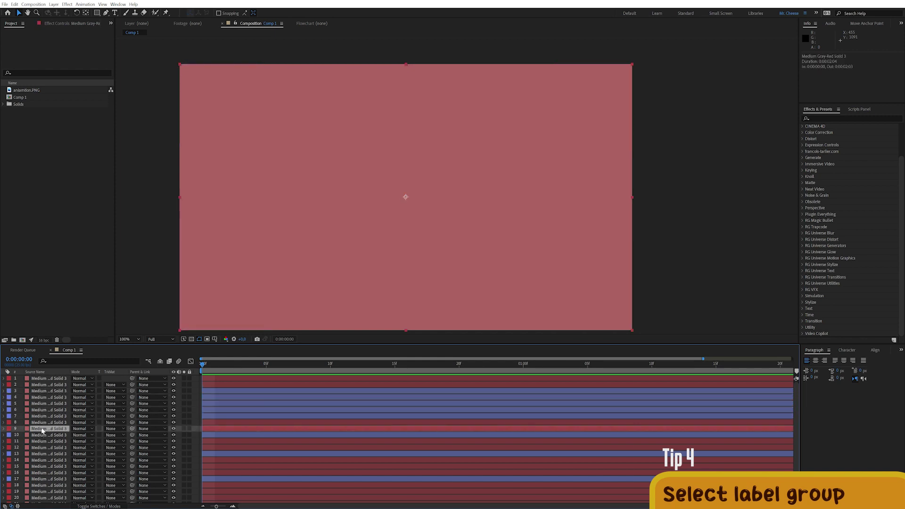
left_click(51, 404)
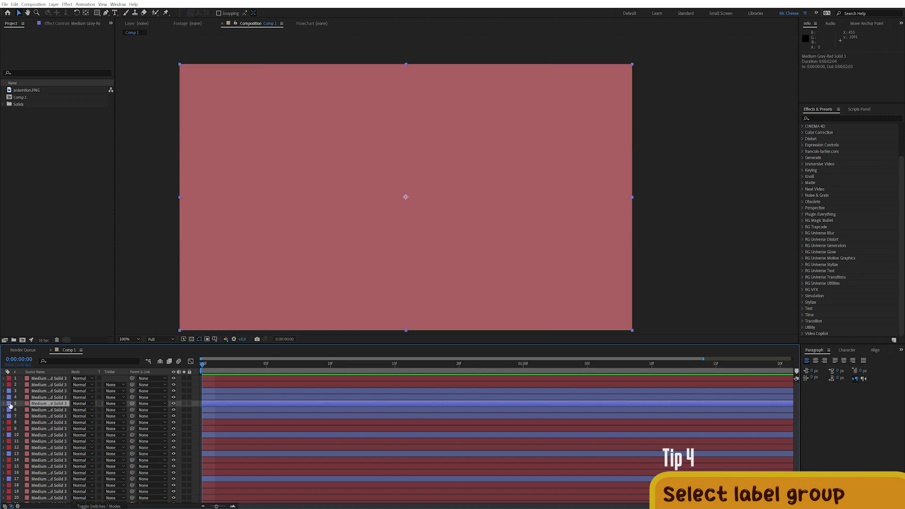
left_click(9, 404)
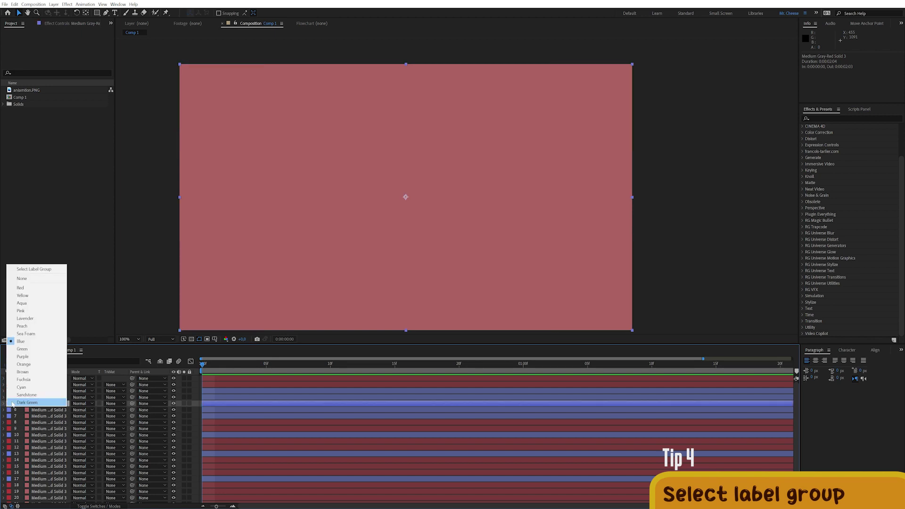
left_click(34, 269)
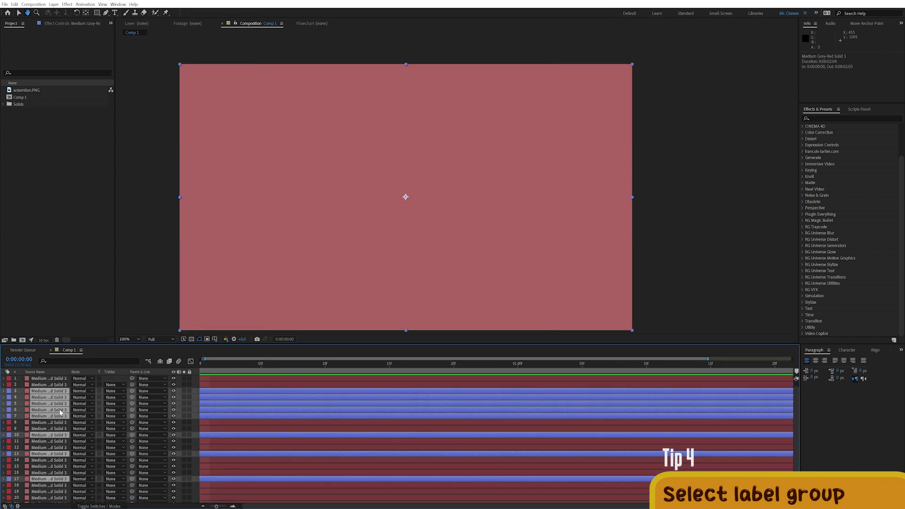
key("ctrl+z")
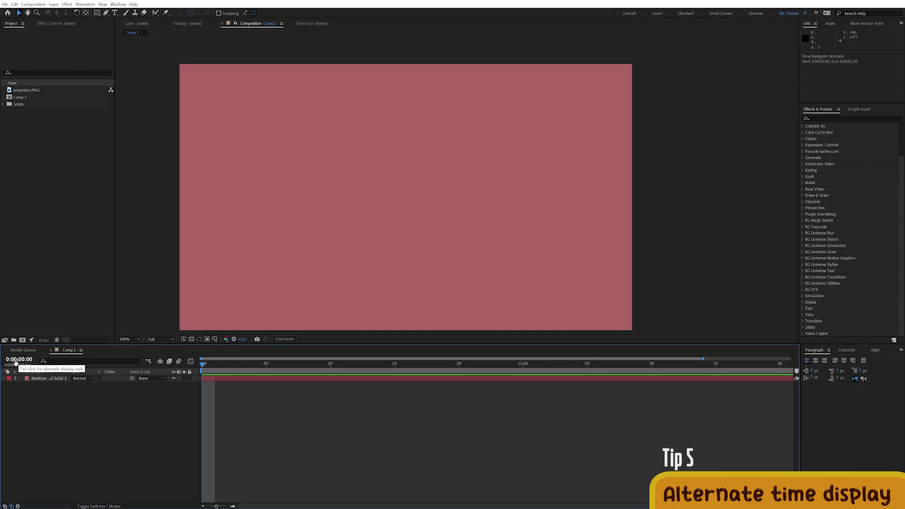
- Switch the timeline's time display from timecode to frame numbers
left_click(17, 360, "ctrl")
left_click_drag(239, 362, 179, 381)
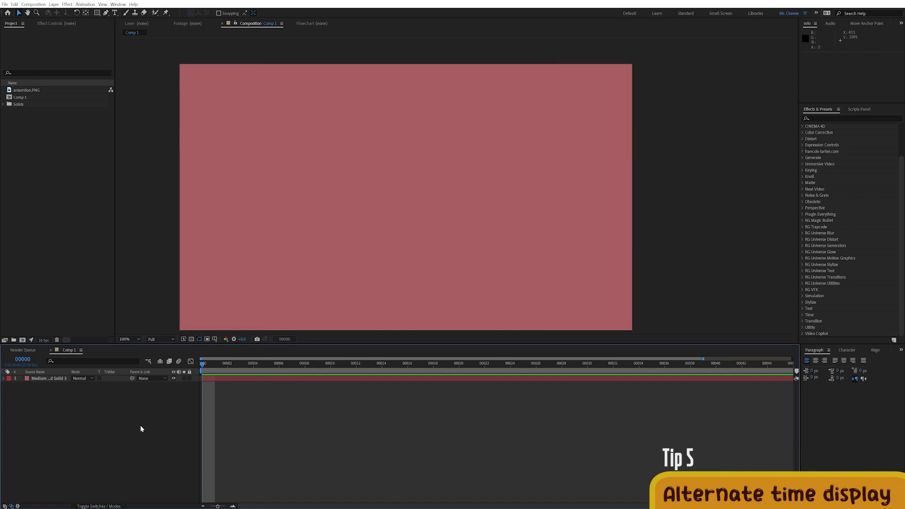
- Check the composition's duration in frames in Composition Settings, leaving the settings as they are
key("ctrl+k")
left_click(419, 251)
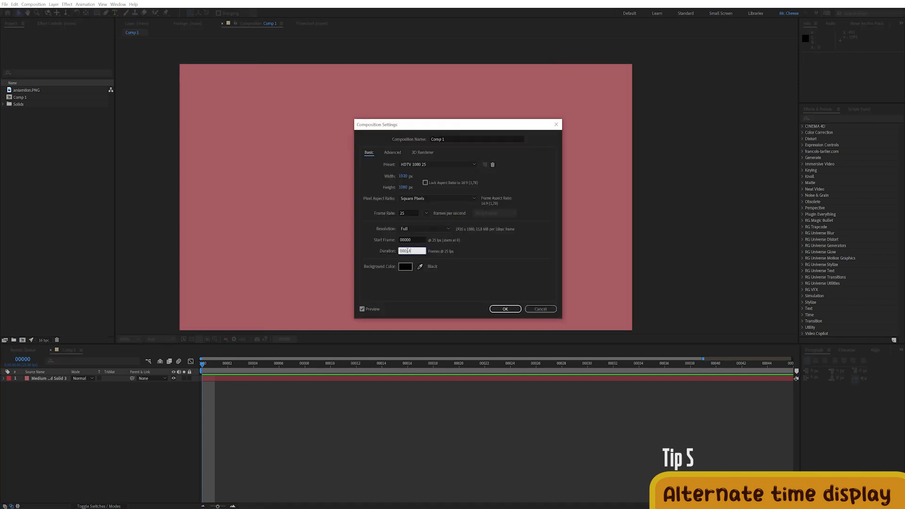
left_click(541, 309)
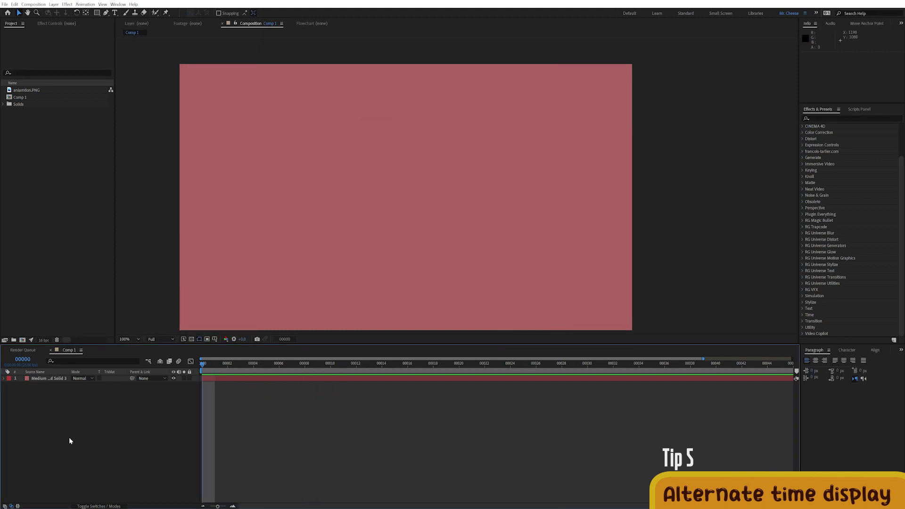
- Switch the time display back to timecode and scrub through the first frames of the timeline
left_click(33, 363, "ctrl")
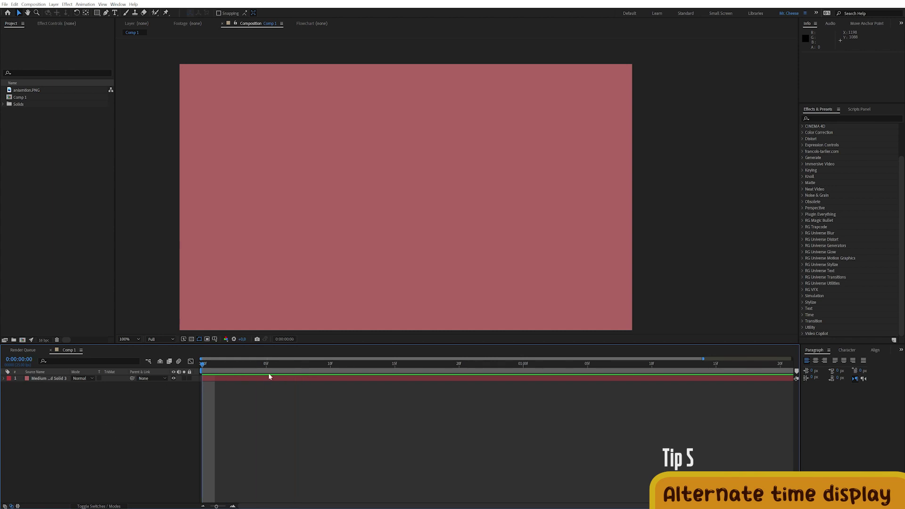
key("Page_Down")
key("Page_Down")
left_click_drag(213, 389, 317, 389)
- Keyframe the solid's Position at 0:00:00:00, move it to 1373, 540 at 0:00:00:17 and preview the motion
left_click(43, 380)
left_click(70, 409)
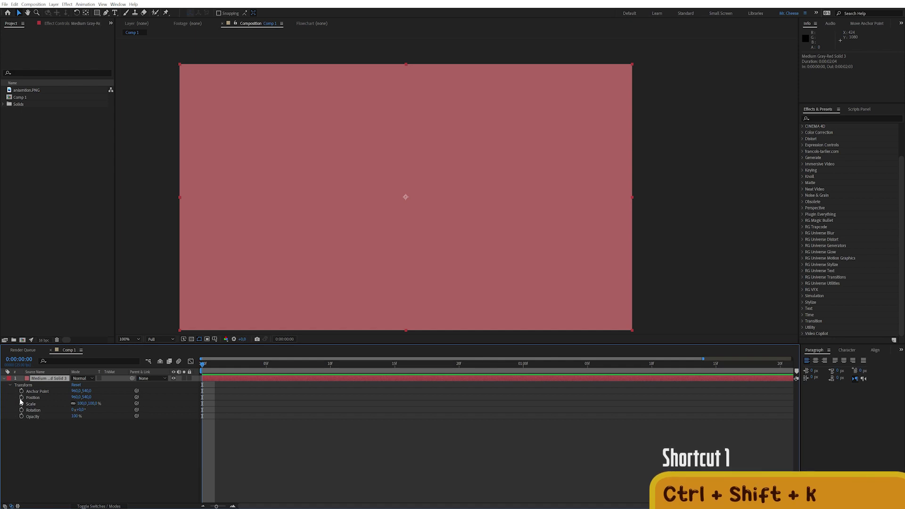
left_click(39, 397)
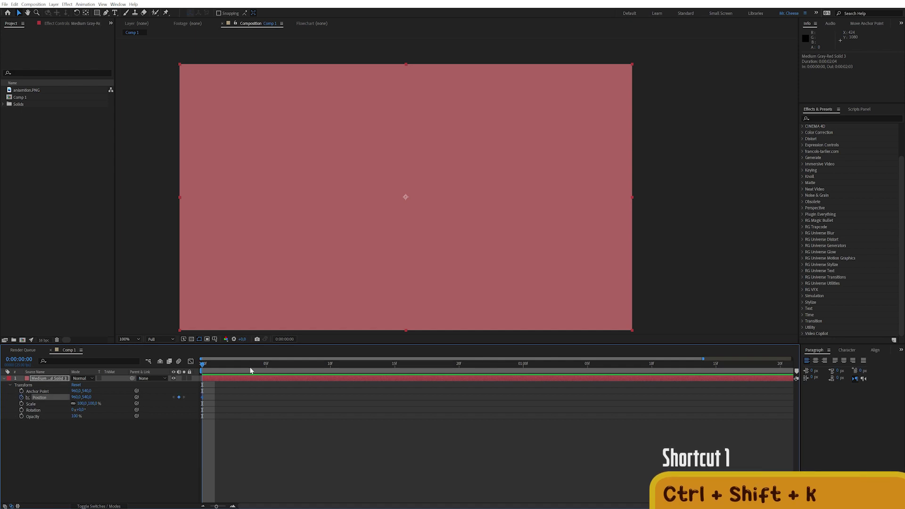
left_click(420, 367)
left_click_drag(76, 398, 214, 387)
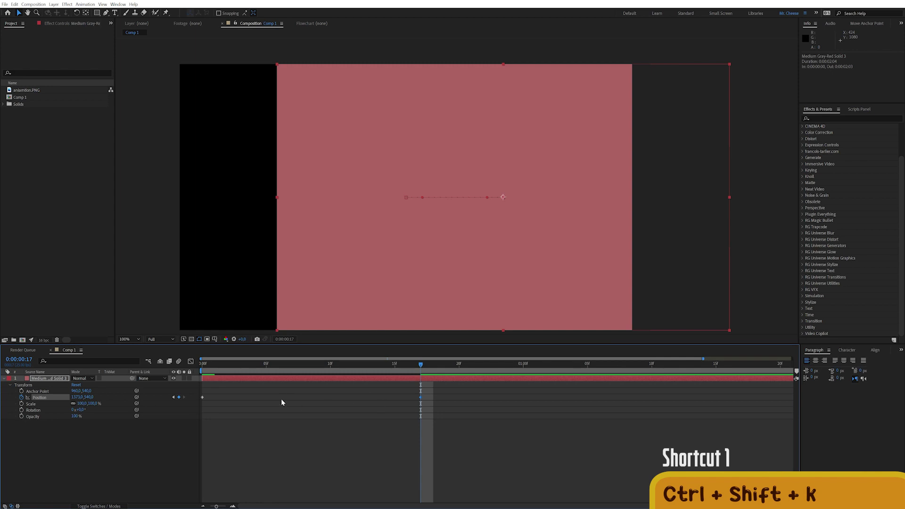
key("space")
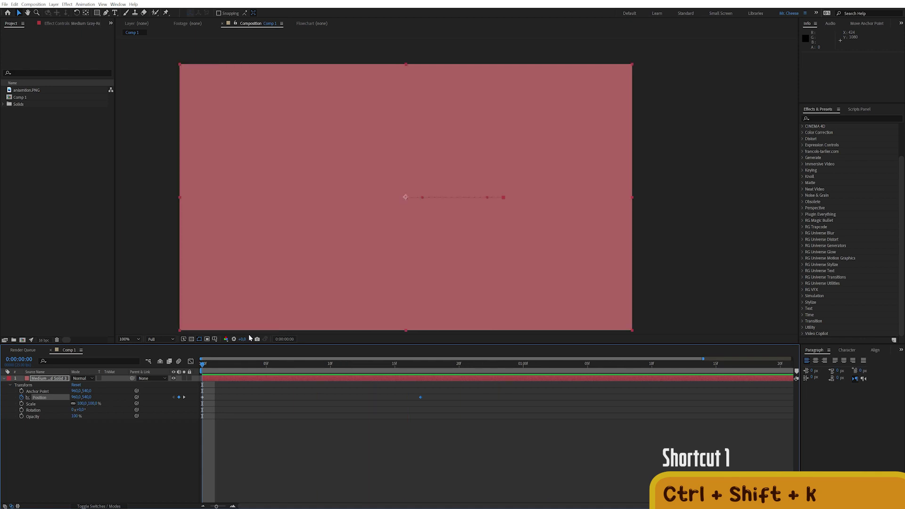
- Draw a circular mask on the solid around the centre of the composition with the Ellipse tool
left_click(26, 434)
left_click(46, 378)
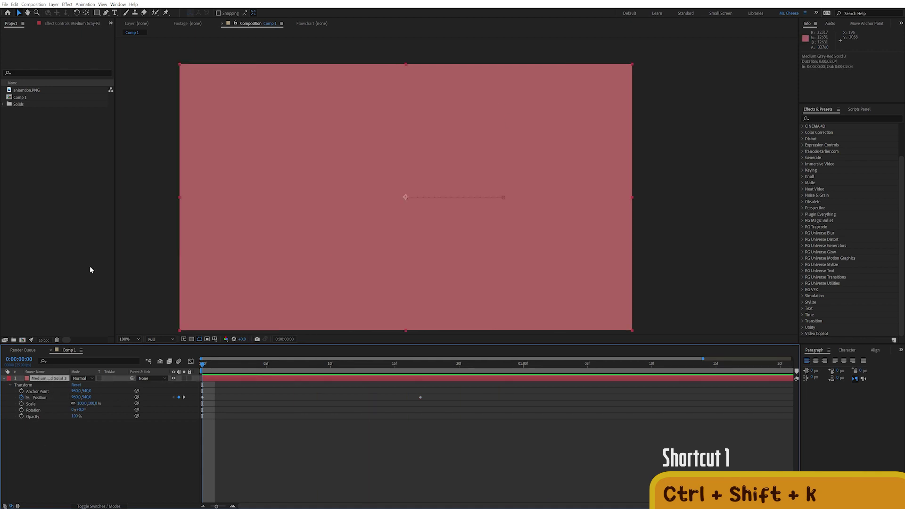
left_click_drag(97, 13, 125, 33)
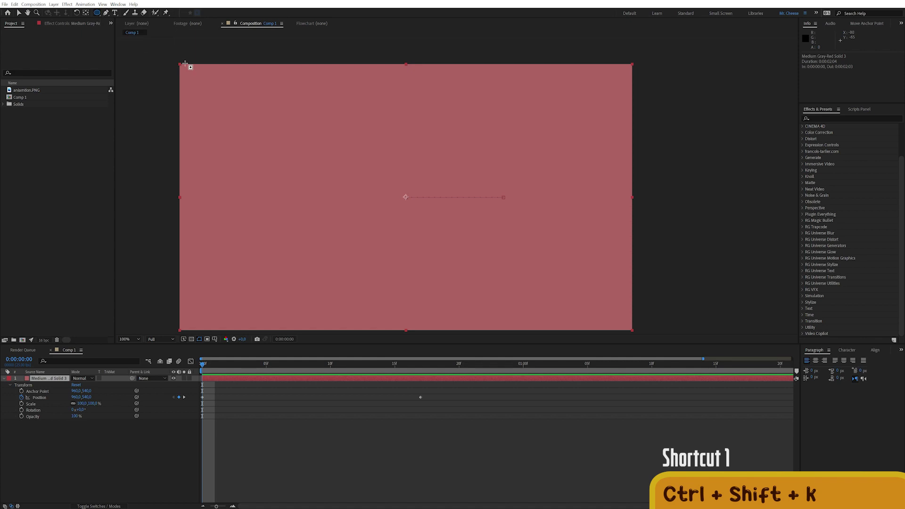
left_click_drag(406, 198, 439, 234)
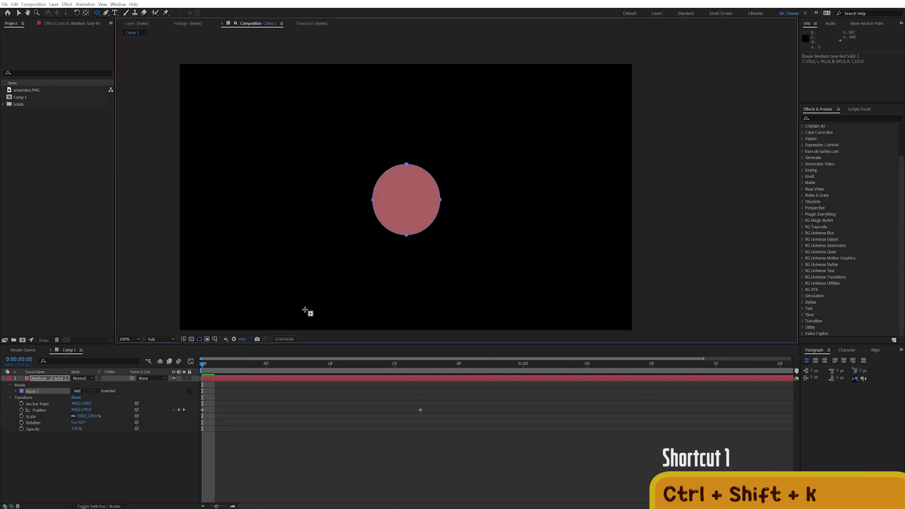
- Duplicate the masked solid, reveal the copy's keyframes and raise its Position to 960, 218
left_click(56, 385)
key("ctrl+d")
key("u")
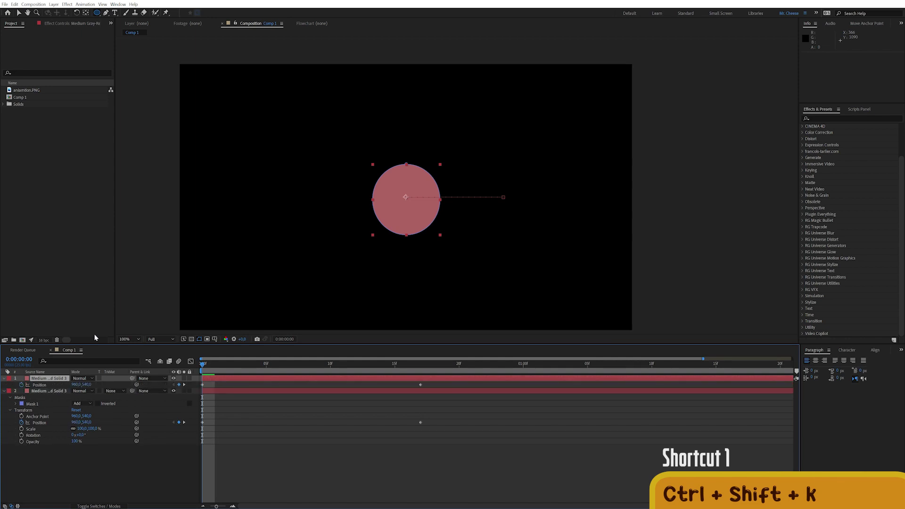
left_click(44, 386)
mouse_move(87, 386)
left_mouse_down()
mouse_move(1, 372)
mouse_move(138, 379)
mouse_move(70, 386)
left_mouse_up()
- Apply Easy Ease to both Position keyframes of layer 2, the lower circle
left_click(127, 475)
left_click(64, 391)
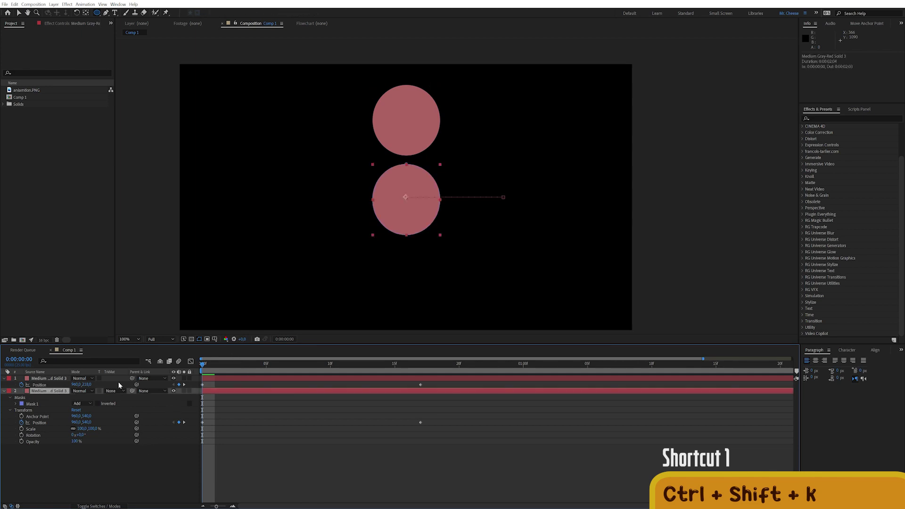
left_click_drag(454, 409, 195, 441)
right_click(202, 422)
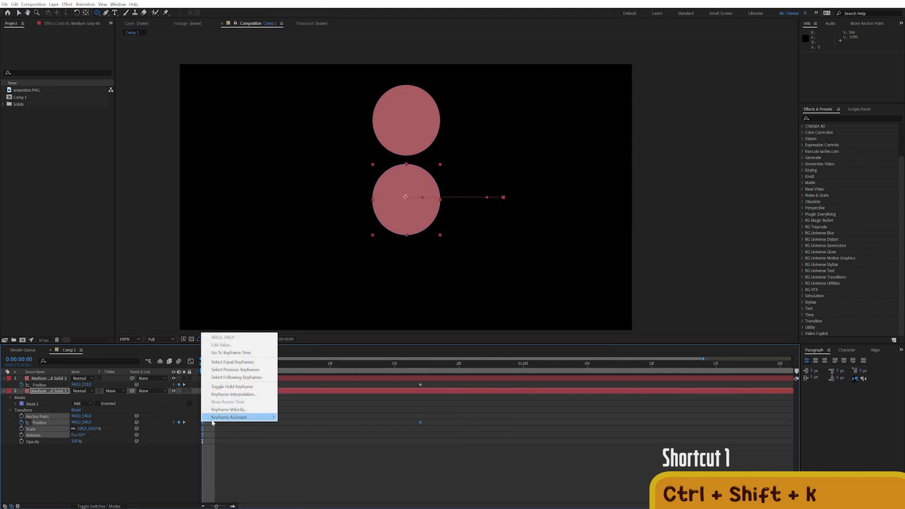
mouse_move(245, 417)
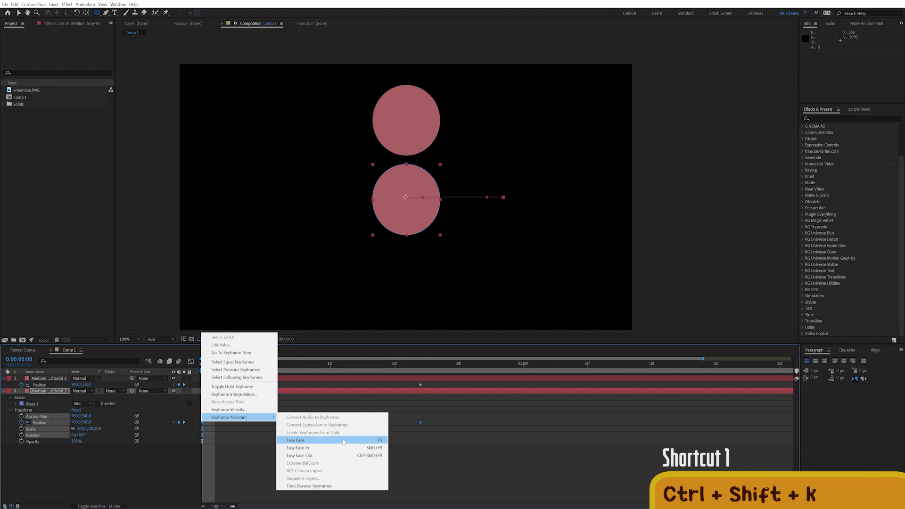
left_click(347, 455)
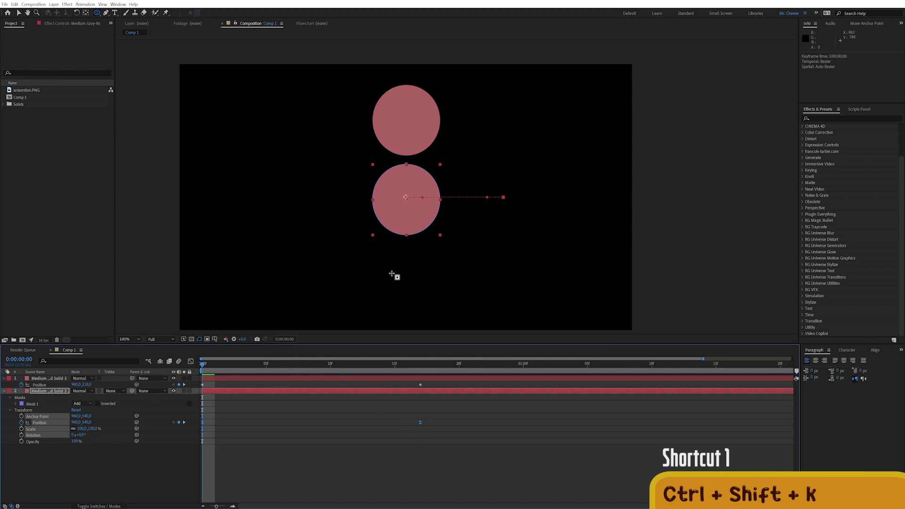
- End the work area at 0:00:00:17 and preview the motion of both circles
left_click(422, 367)
key("n")
key("space")
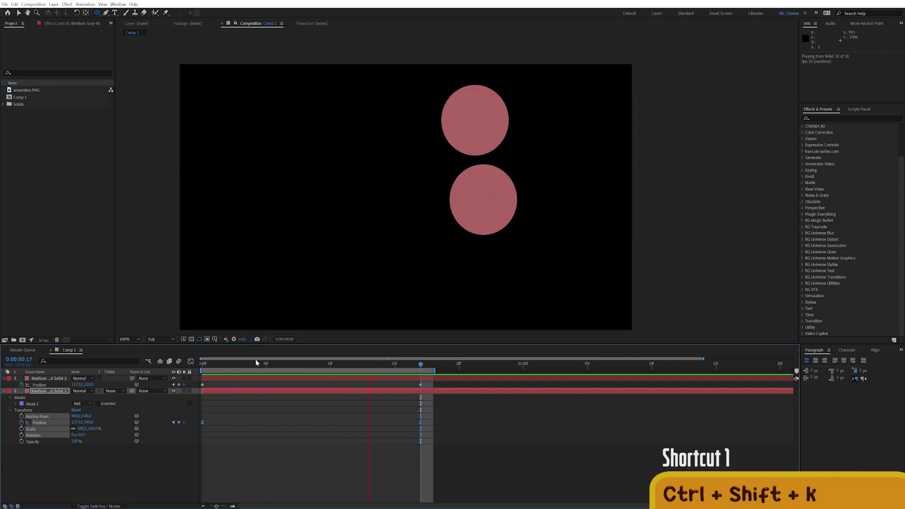
key("space")
- Convert the lower circle's Position keyframes to linear interpolation and apply Easy Ease to them again
left_click_drag(243, 408, 201, 428)
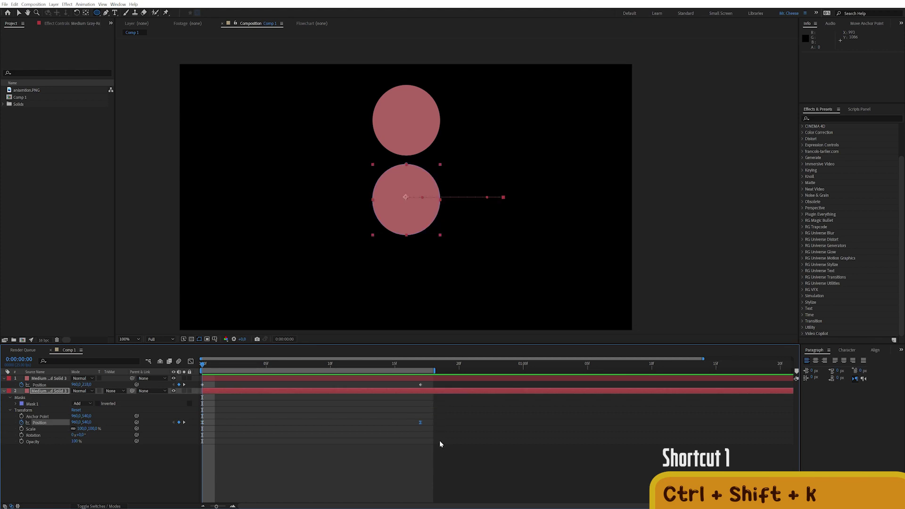
left_click_drag(443, 410, 413, 427)
left_click_drag(219, 414, 201, 433)
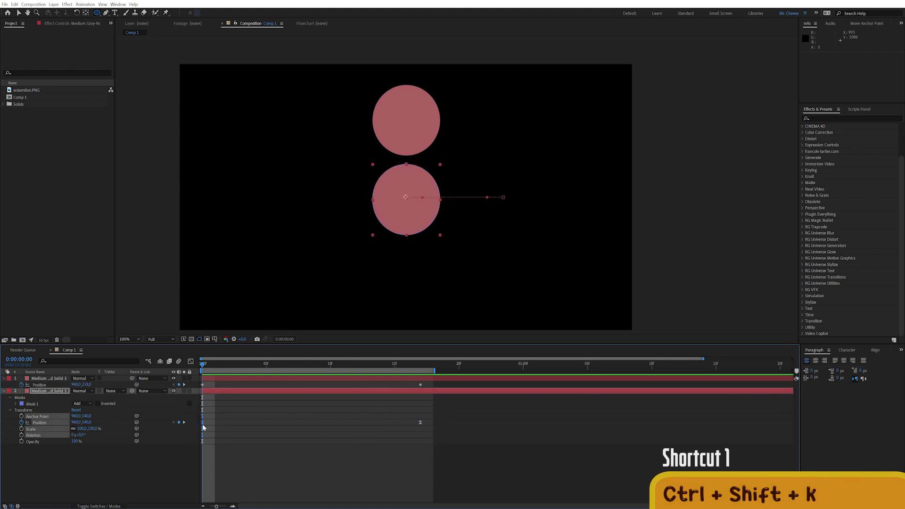
left_click(210, 418)
left_click_drag(439, 412, 197, 443)
left_click(202, 423, "ctrl")
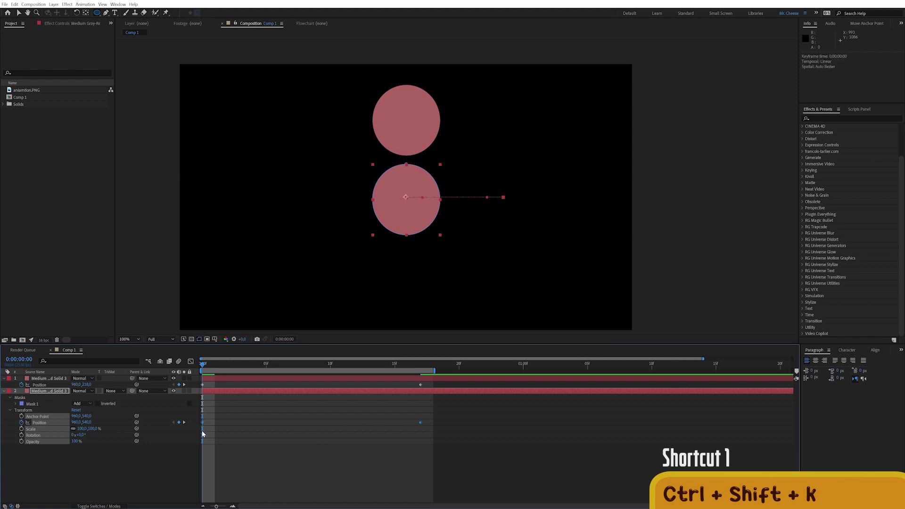
key("F9")
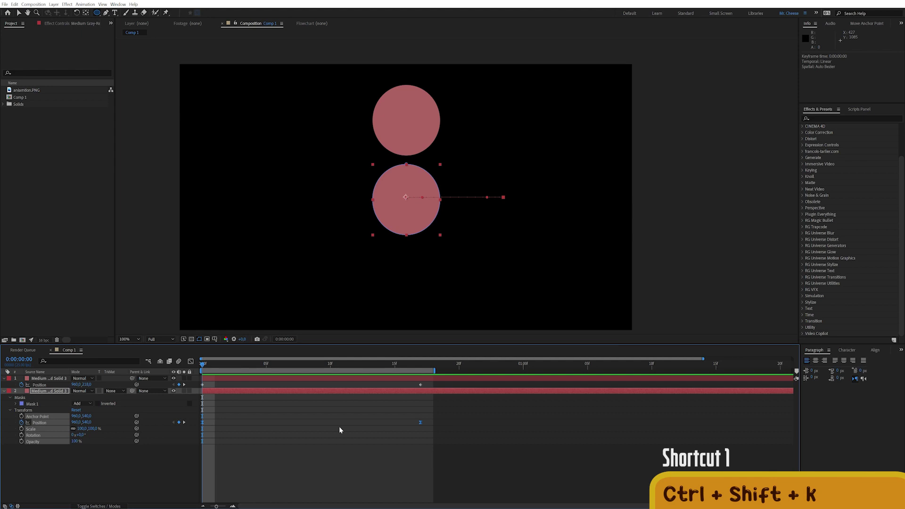
- Examine the lower circle's Position speed curve and its first keyframe's handle in the Graph Editor
left_click(193, 362)
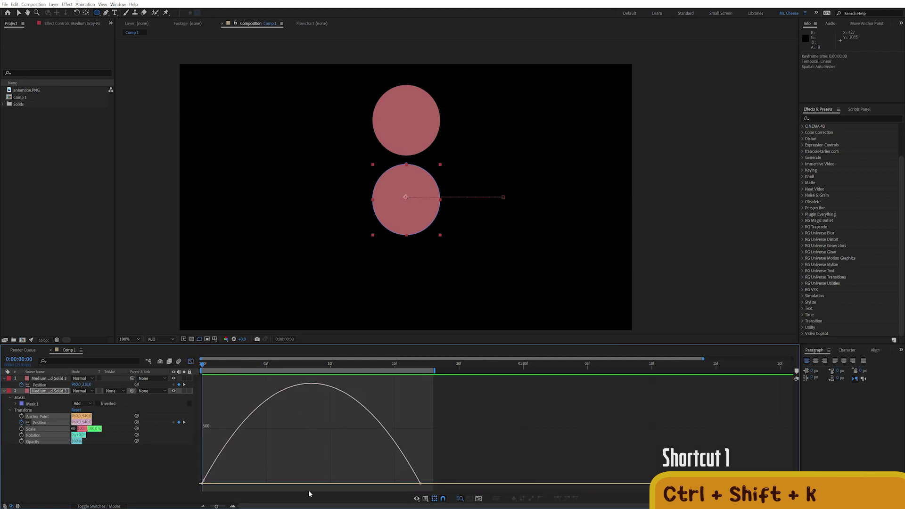
left_click(41, 422)
left_click(203, 483)
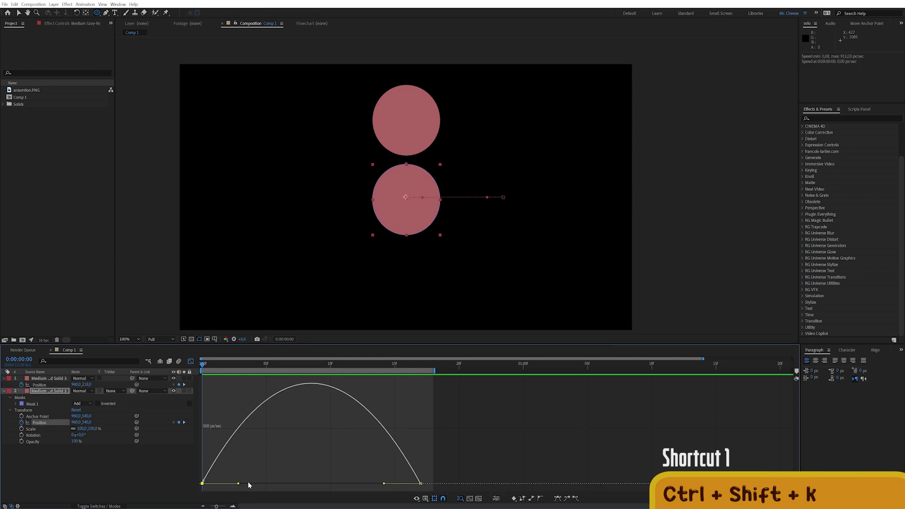
left_click(191, 361)
- Reshape the lower circle's Position speed curve in the Graph Editor, pulling both keyframe handles to zero speed and lengthening them inward
left_click(191, 362)
left_click(216, 399)
left_click(42, 423)
left_click(203, 384)
left_click_drag(217, 386, 276, 483)
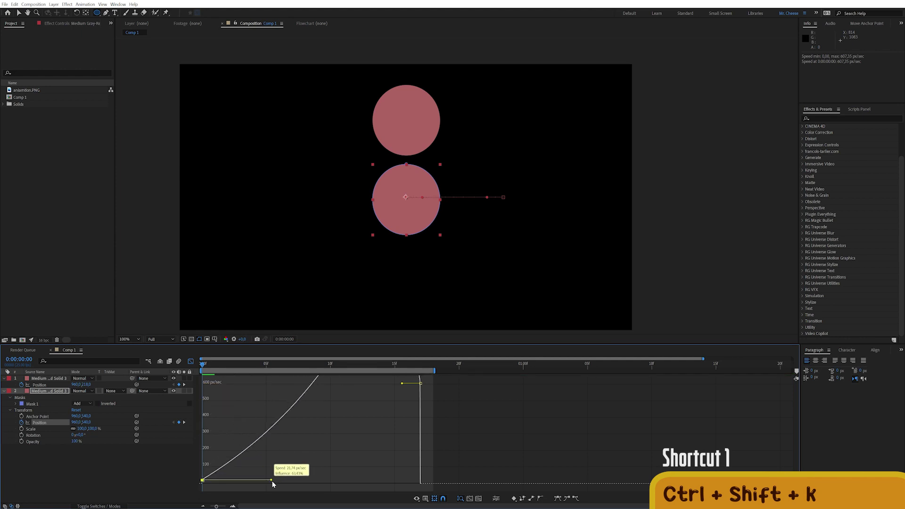
left_click_drag(401, 439, 368, 484)
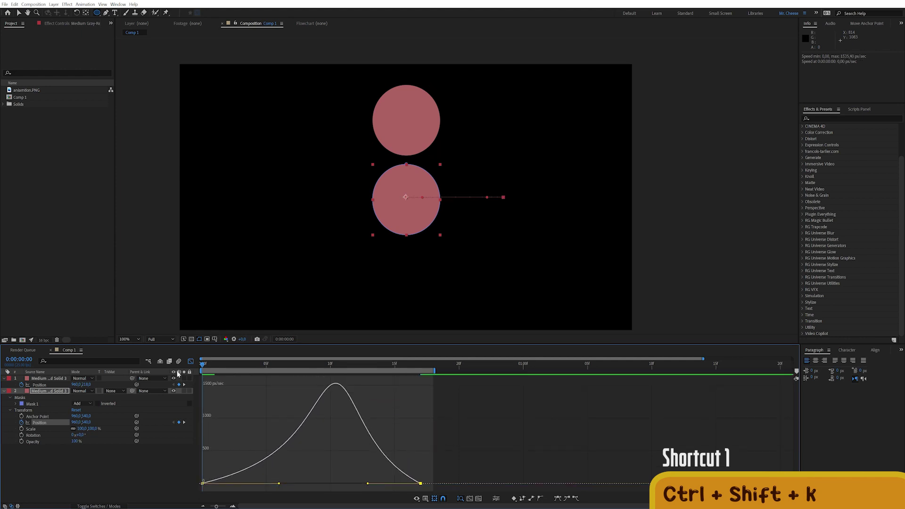
left_click(190, 361)
- Return the lower circle's Position keyframes to linear interpolation and preview the motion
left_click_drag(451, 418, 203, 431)
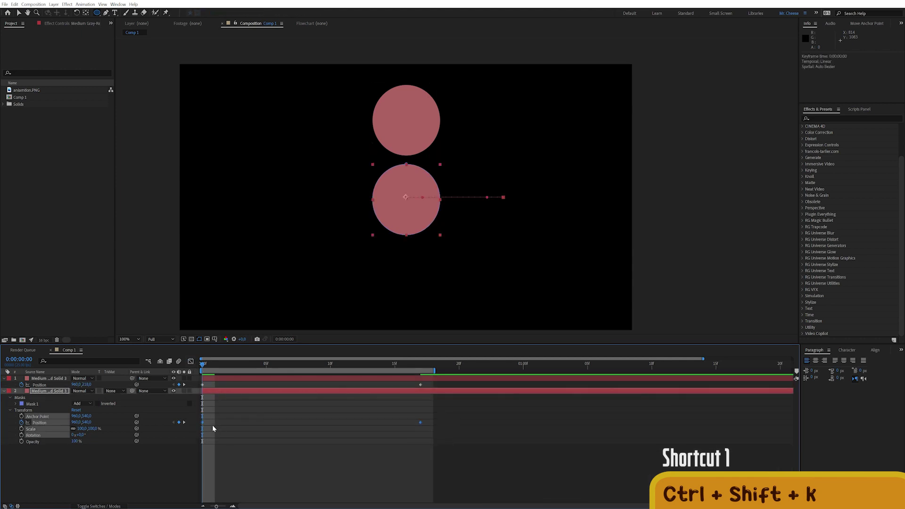
key("space")
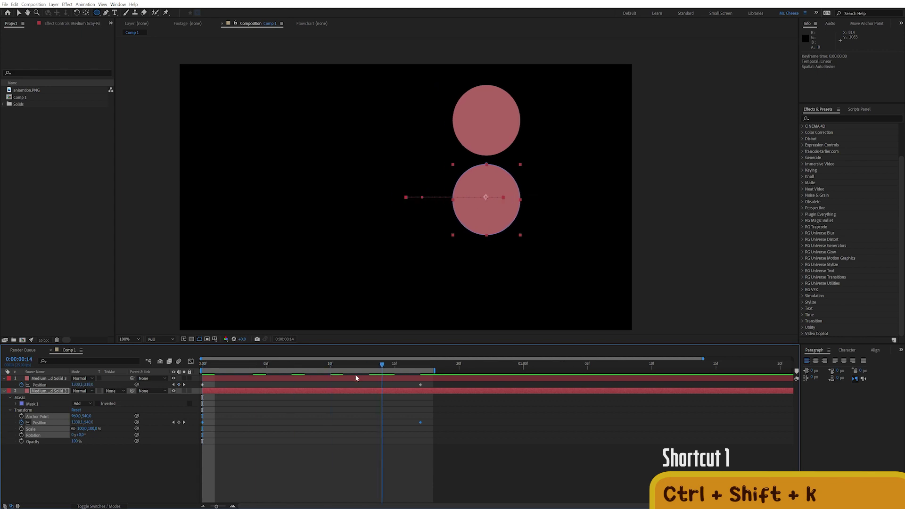
left_click(246, 437)
- Set the lower circle's Position keyframes to speed 0 and 80% influence for both incoming and outgoing Keyframe Velocity
left_click_drag(259, 414, 200, 430)
left_click_drag(451, 408, 198, 430)
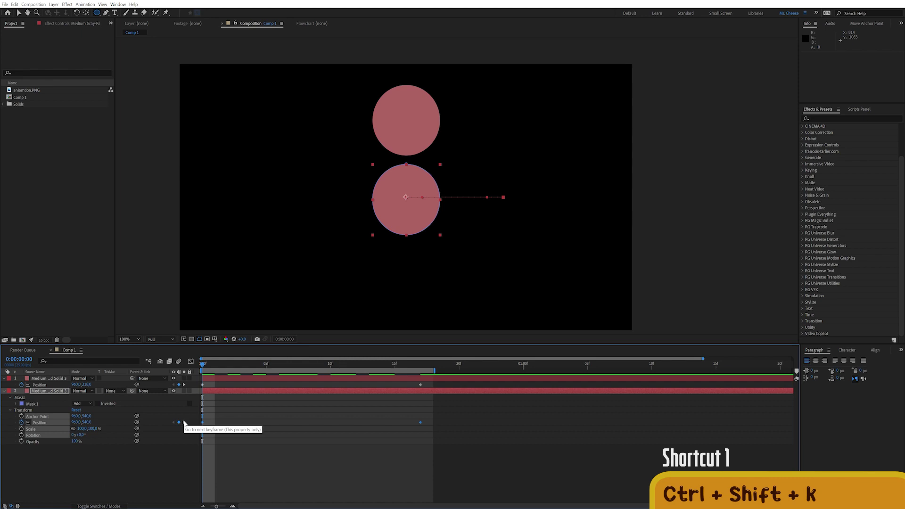
key("ctrl+shift+k")
left_click_drag(307, 223, 279, 216)
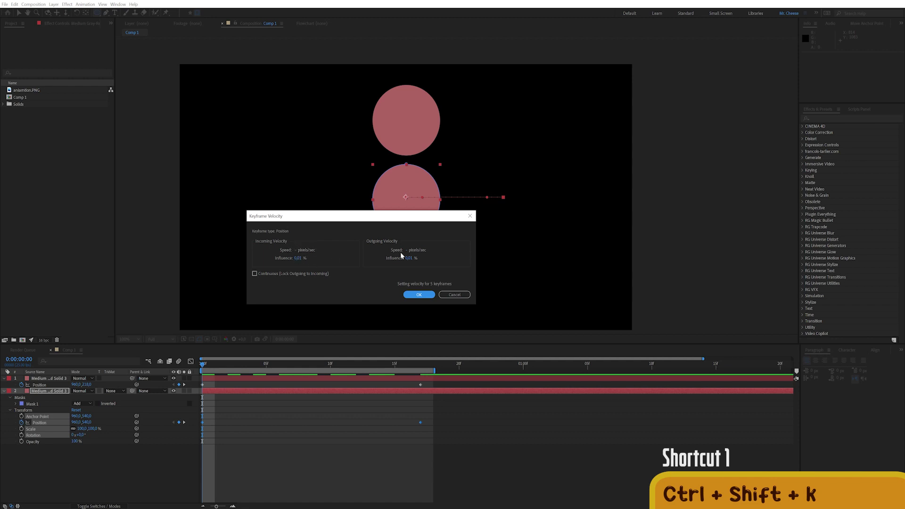
left_click(299, 249)
key("Tab")
type("80")
key("Tab")
type("0")
key("Tab")
type("80")
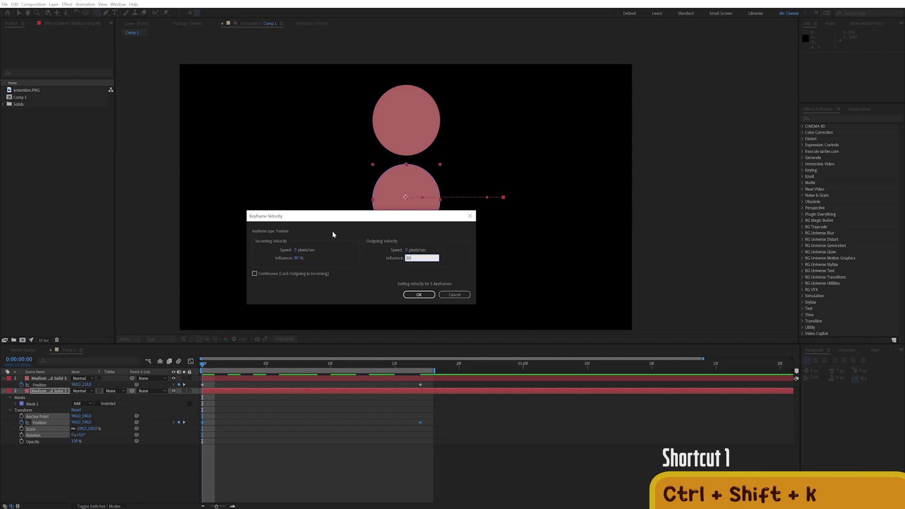
key("Return")
- Preview the eased motion and examine the lower circle's Position speed curve in the Graph Editor
key("space")
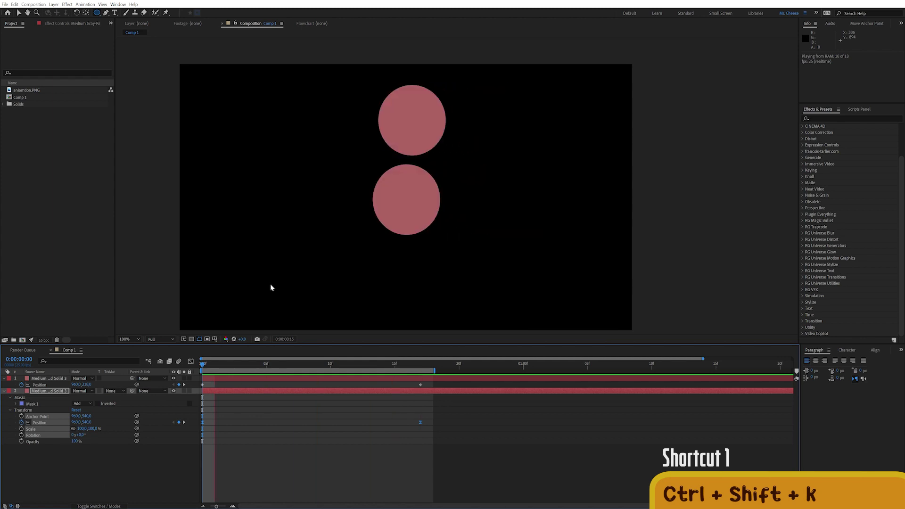
left_click(191, 362)
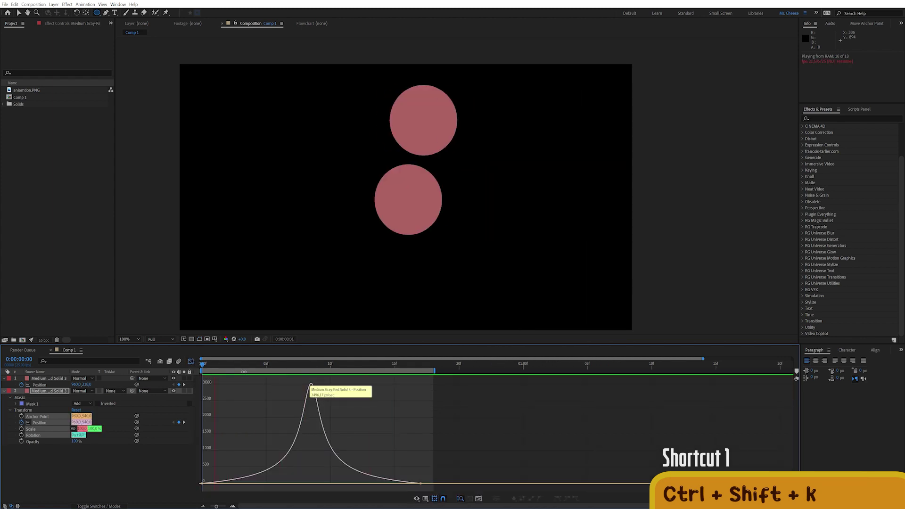
left_click(191, 362)
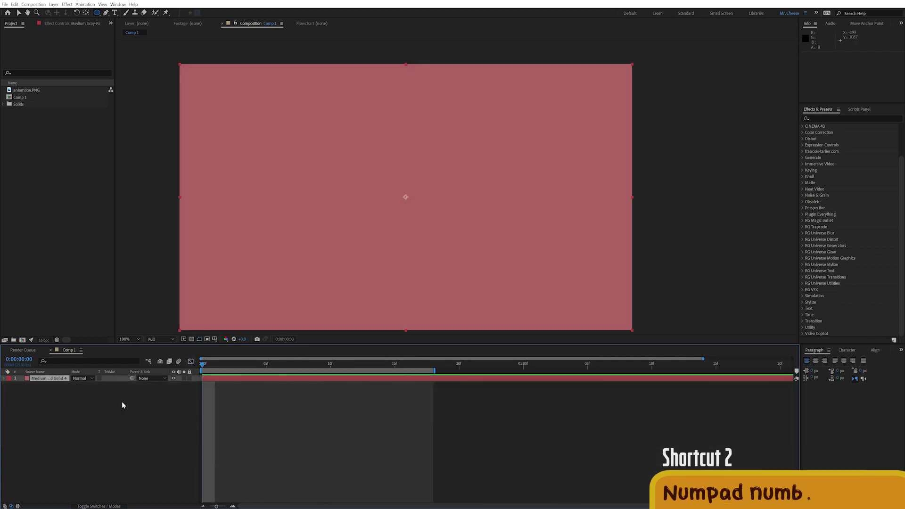
- Duplicate the single red solid layer eight times
key("ctrl+d")
key("ctrl+d")
key("ctrl+d")
key("ctrl+d")
key("ctrl+d")
key("ctrl+d")
key("ctrl+d")
key("ctrl+d")
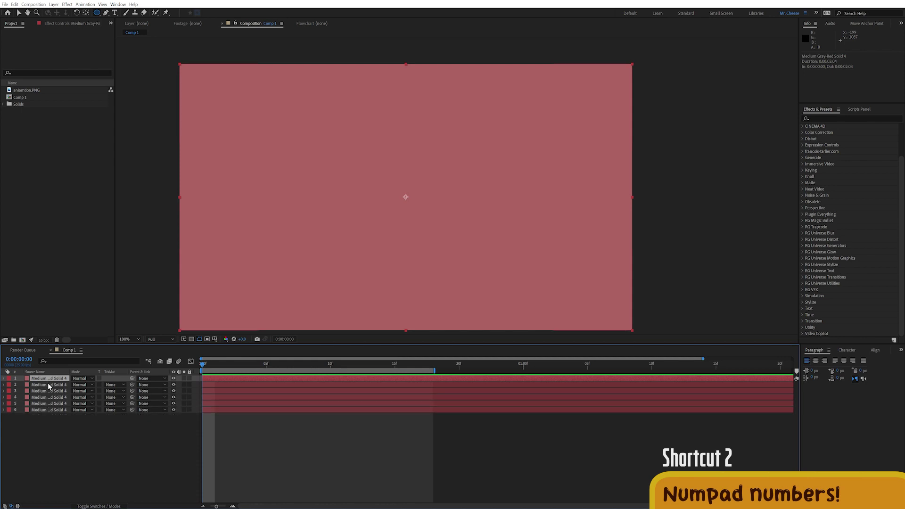
- Duplicate the top eight solid layers twice as a group and clear the selection
left_click(50, 422, "shift")
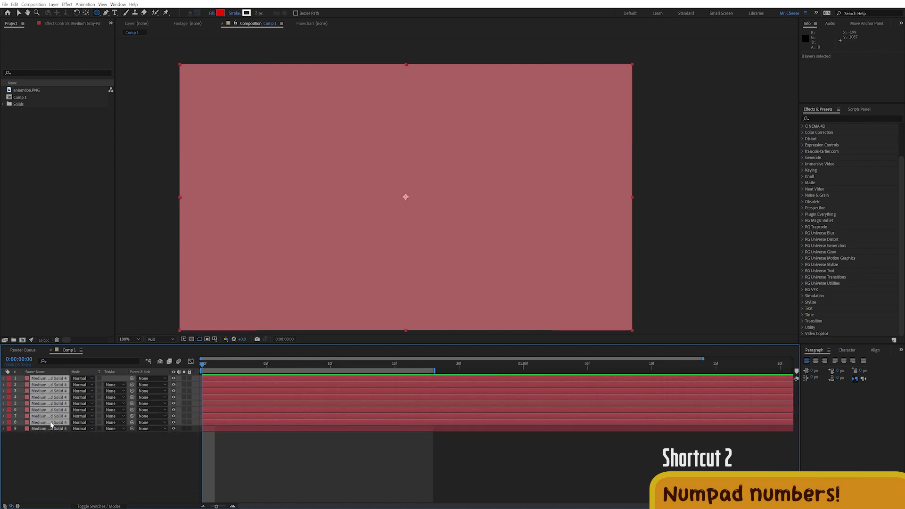
key("ctrl+d")
key("ctrl+d")
key("F2")
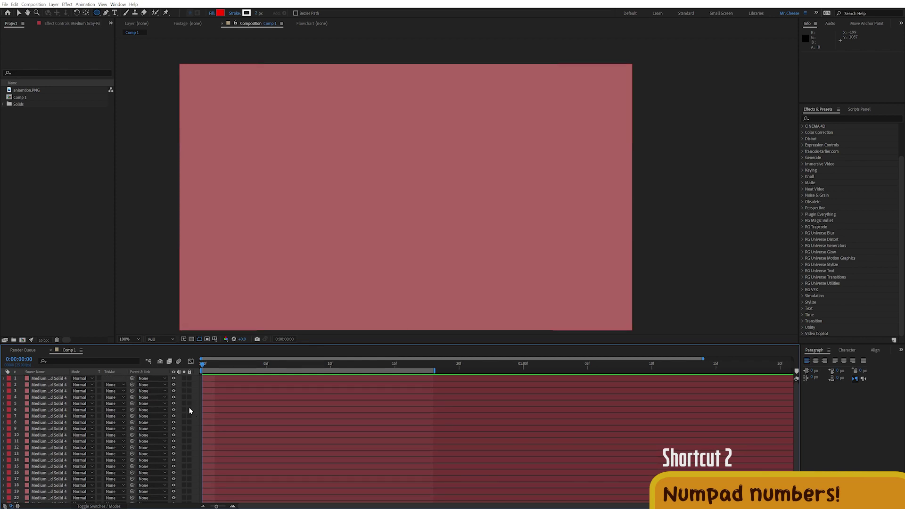
- Select layers 10, 8 and 15 in turn by entering their layer numbers
key("KP_1")
key("KP_0")
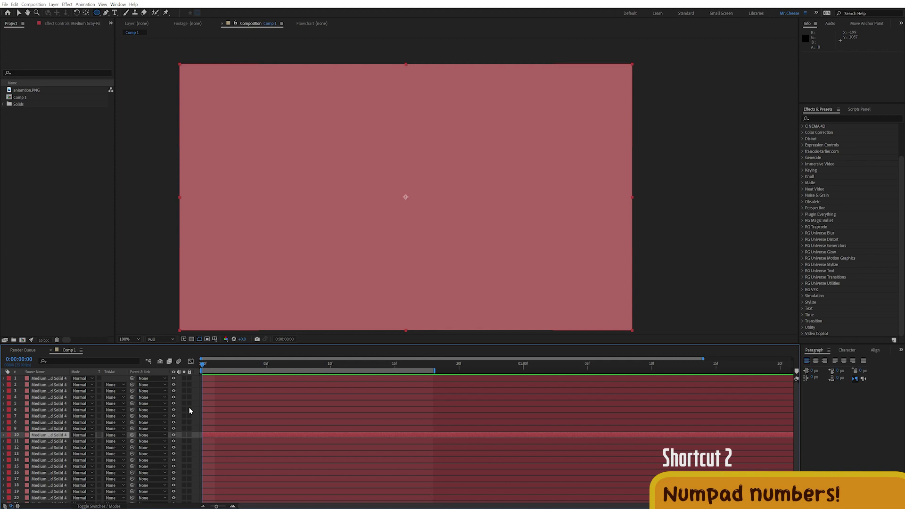
key("KP_8")
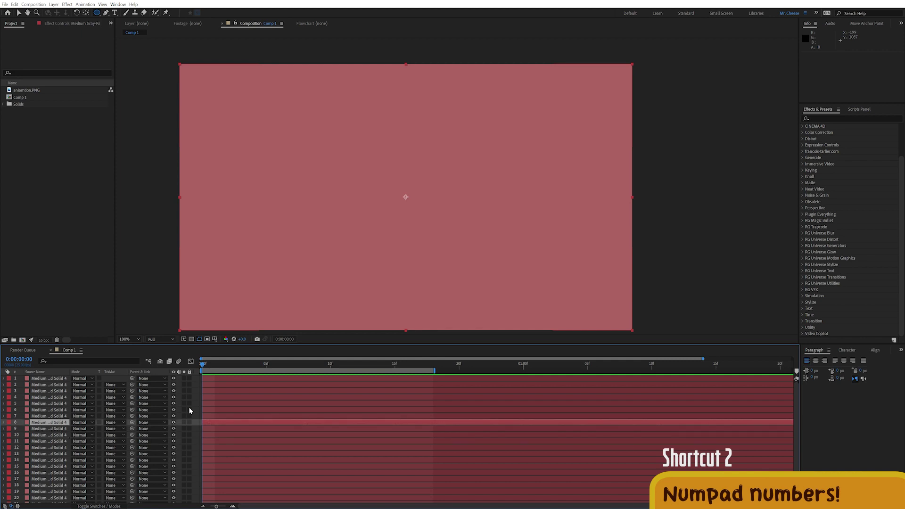
key("KP_1")
key("KP_5")
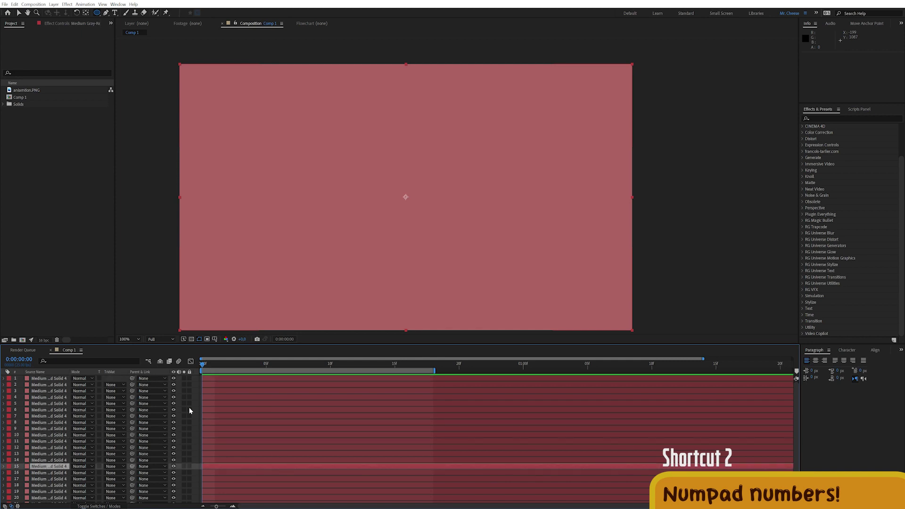
left_click_drag(60, 412, 61, 411)
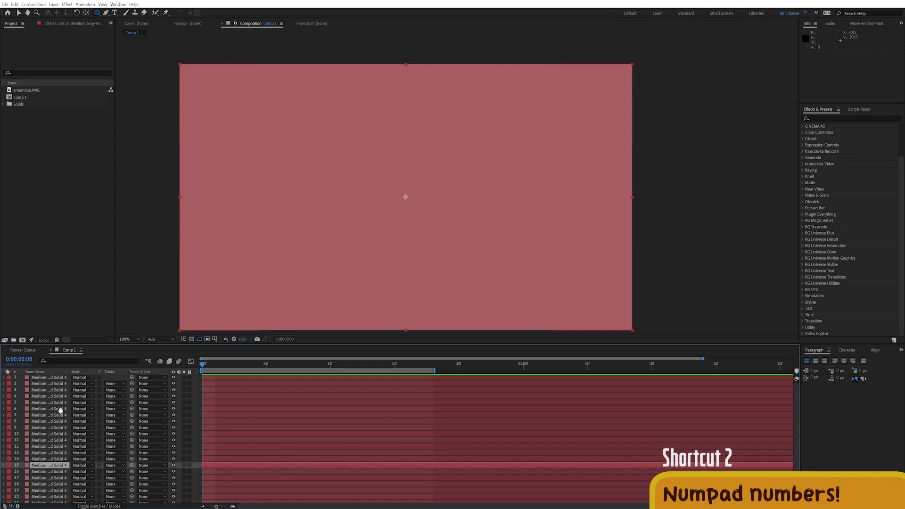
scroll(60, 410, "down", 2)
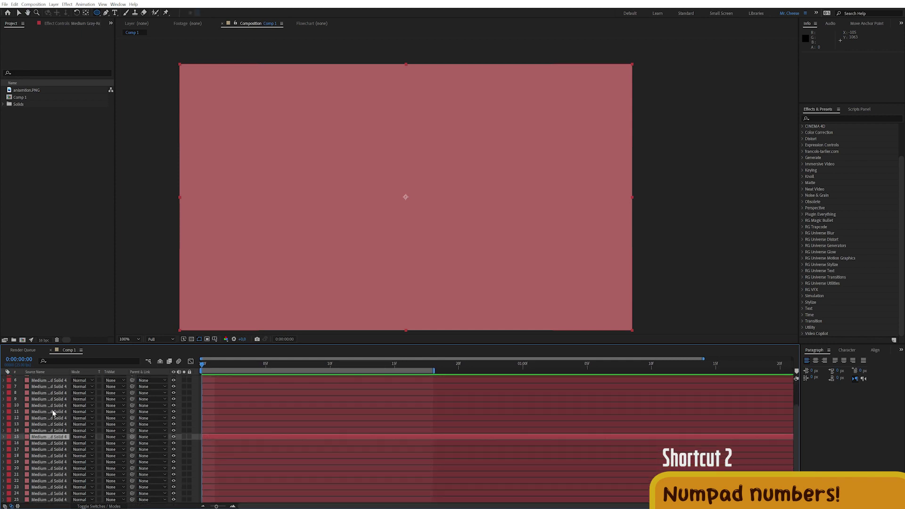
- Select layer 15 and then layer 20 by layer number instead of picking them in the layer list
left_click(51, 432)
key("KP_1")
key("KP_5")
key("KP_2")
key("KP_0")
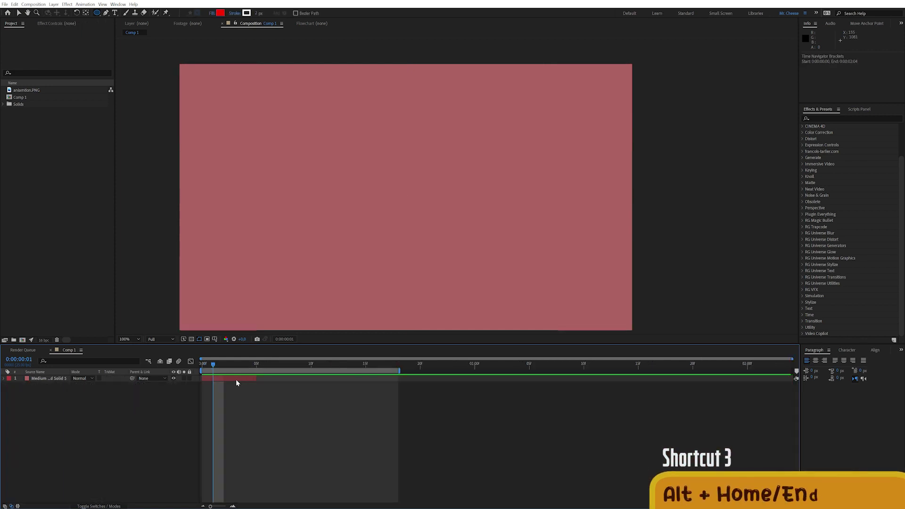
- Move the short solid layer near the composition's end, then align its in point to the composition start
left_click_drag(237, 382, 732, 391)
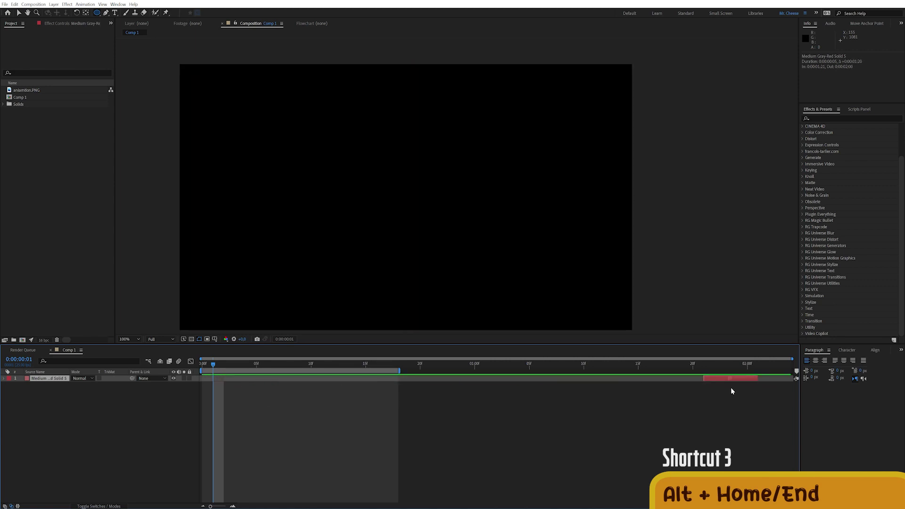
left_click_drag(792, 359, 491, 345)
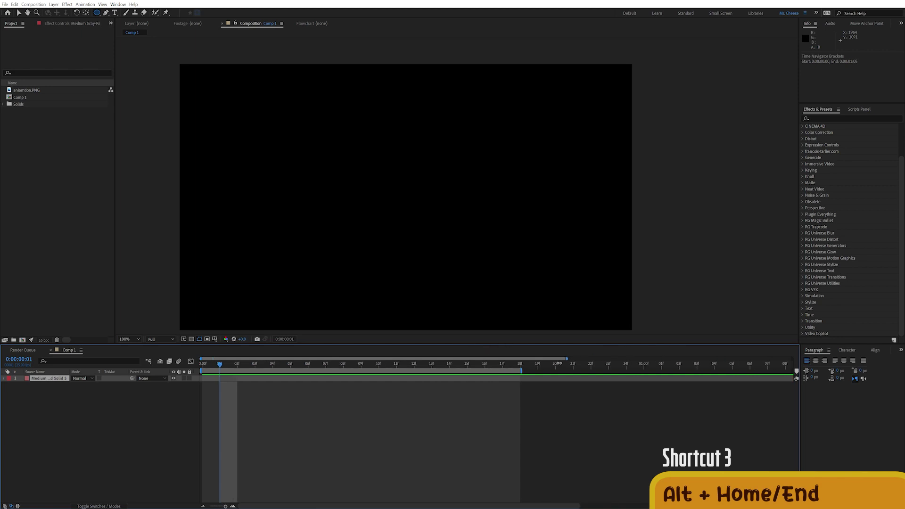
left_click_drag(567, 359, 630, 361)
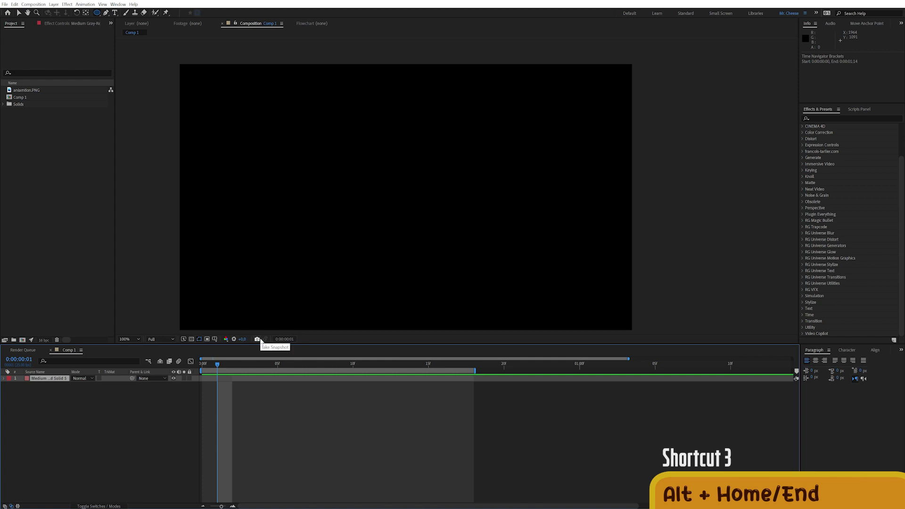
key("alt+Home")
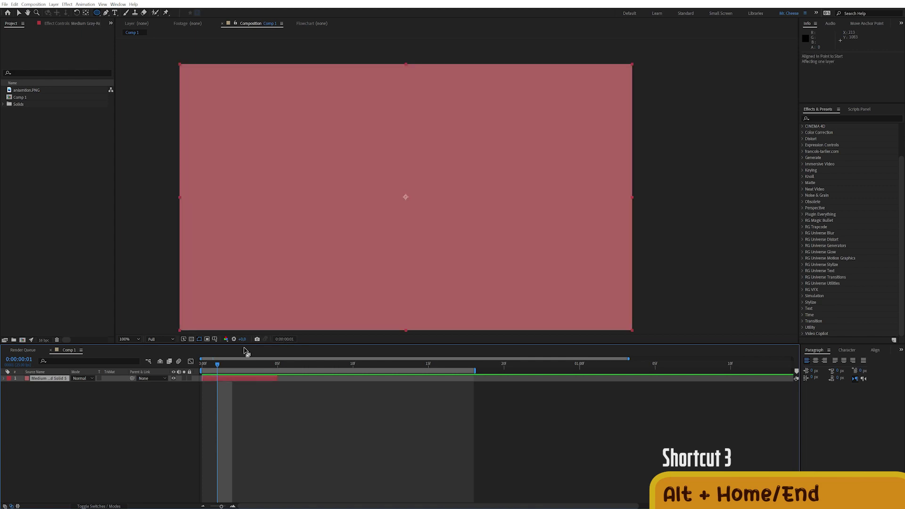
- From the first frame, align the layer's out point to the composition end, then align its in point back to the start
key("Page_Down")
key("Page_Down")
key("Home")
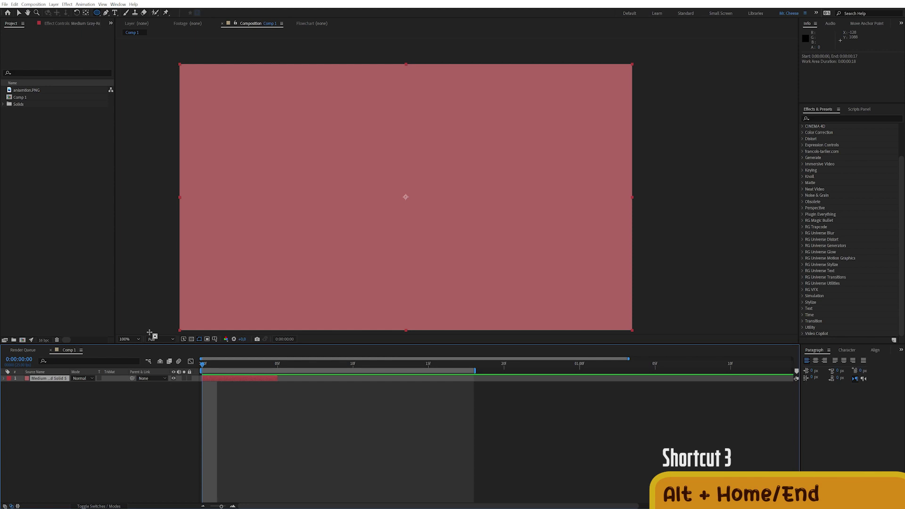
key("alt+End")
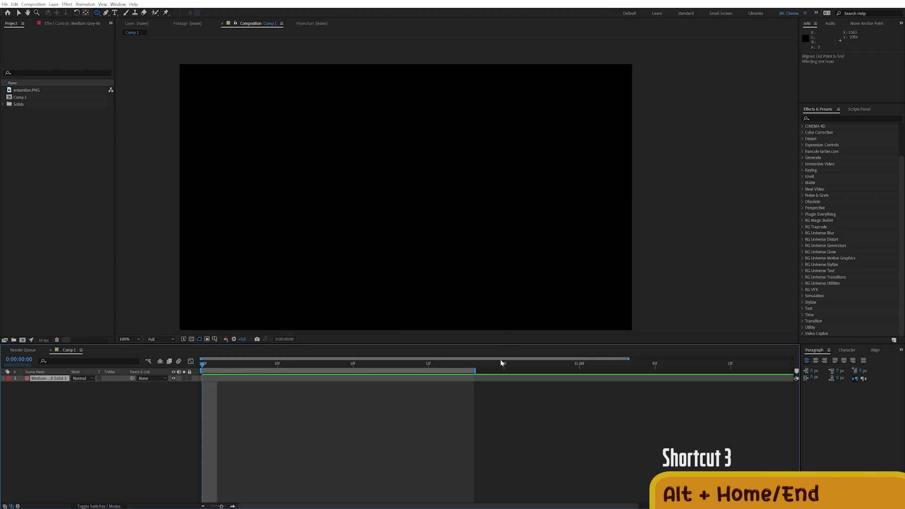
left_click_drag(500, 360, 721, 362)
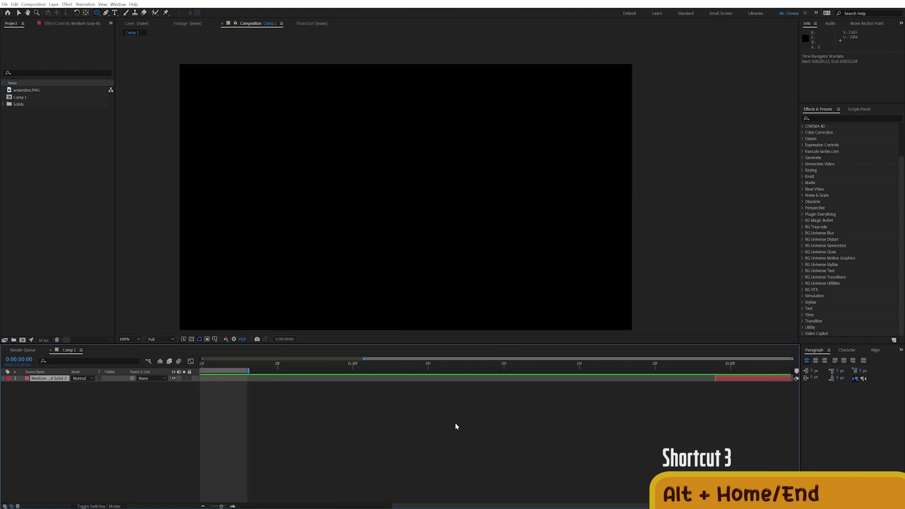
scroll(521, 412, "left", 5)
key("alt+Home")
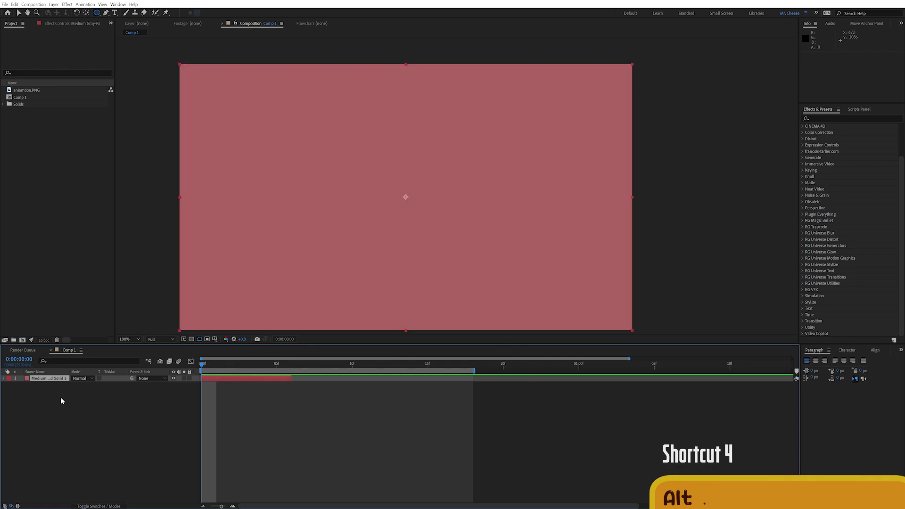
- Duplicate the solid layer twice and select only the top copy
key("ctrl+d")
key("ctrl+d")
left_click(66, 416)
left_click(52, 379)
- Nudge the top solid layer earlier and later in time repeatedly, one frame at a time
key("alt+Page_Up")
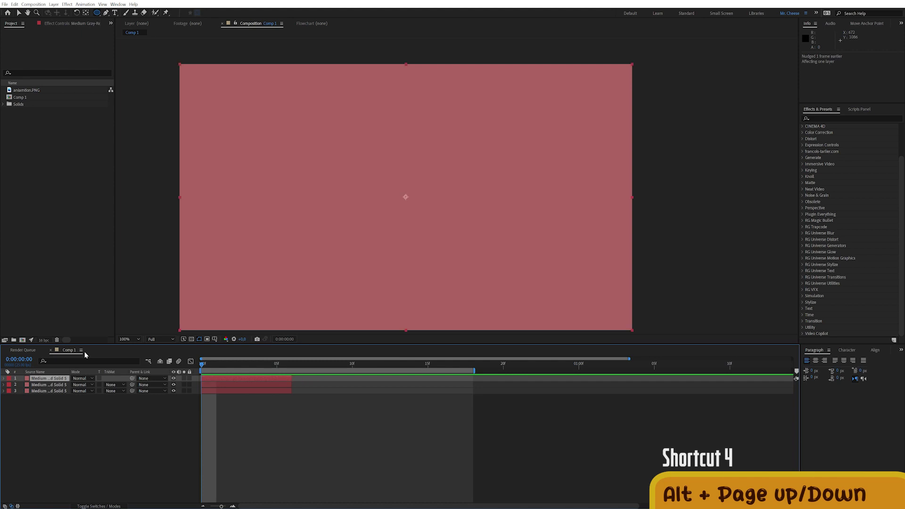
key("alt+Page_Down")
key("alt+Page_Down")
key("alt+Page_Down")
key("alt+Page_Down")
key("alt+Page_Down")
key("alt+Page_Down")
key("alt+Page_Up")
key("alt+Page_Up")
key("alt+Page_Up")
key("alt+Page_Up")
key("alt+Page_Up")
key("alt+Page_Up")
key("alt+Page_Down")
key("alt+Page_Down")
key("alt+Page_Down")
key("alt+Page_Down")
key("alt+Page_Down")
key("alt+Page_Down")
key("alt+Page_Down")
key("alt+Page_Down")
key("alt+Page_Down")
key("alt+Page_Down")
key("alt+Page_Up")
key("alt+Page_Up")
key("alt+Page_Up")
key("alt+Page_Up")
key("alt+Page_Up")
key("alt+Page_Up")
key("alt+Page_Up")
key("alt+Page_Up")
- Nudge the top solid layer later and earlier in time repeatedly, ten frames at a time
key("alt+shift+Page_Down")
key("alt+shift+Page_Down")
key("alt+shift+Page_Up")
key("alt+shift+Page_Up")
key("alt+shift+Page_Down")
key("alt+shift+Page_Down")
key("alt+shift+Page_Down")
key("alt+shift+Page_Up")
key("alt+shift+Page_Up")
key("alt+shift+Page_Up")
key("alt+shift+Page_Down")
key("alt+shift+Page_Up")
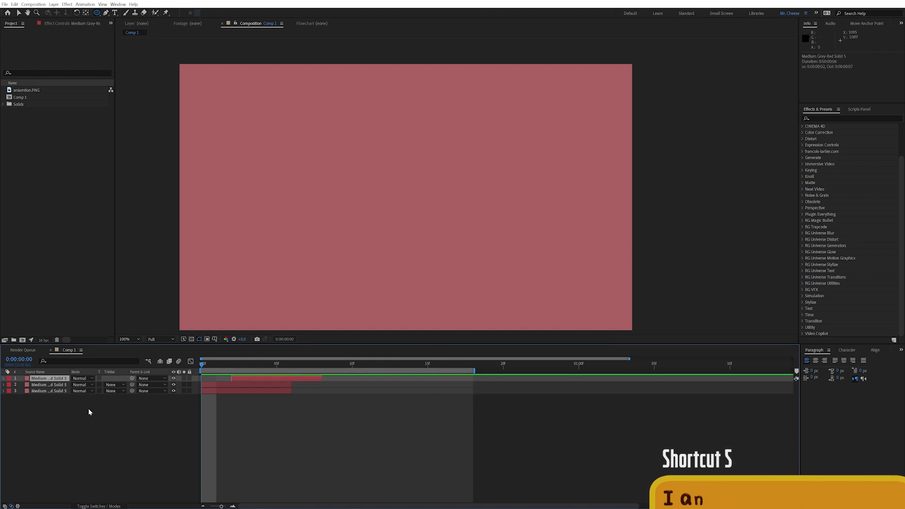
- Extend the top layer's out point to 0:00:00:19, then jump the current time to its in point and out point
left_click_drag(322, 378, 367, 378)
left_click_drag(432, 370, 503, 373)
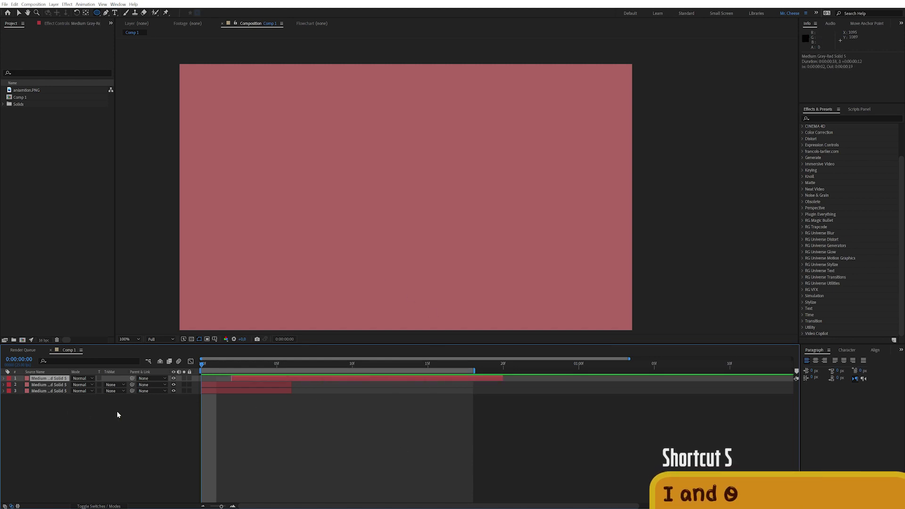
left_click(119, 415)
left_click(242, 379)
key("i")
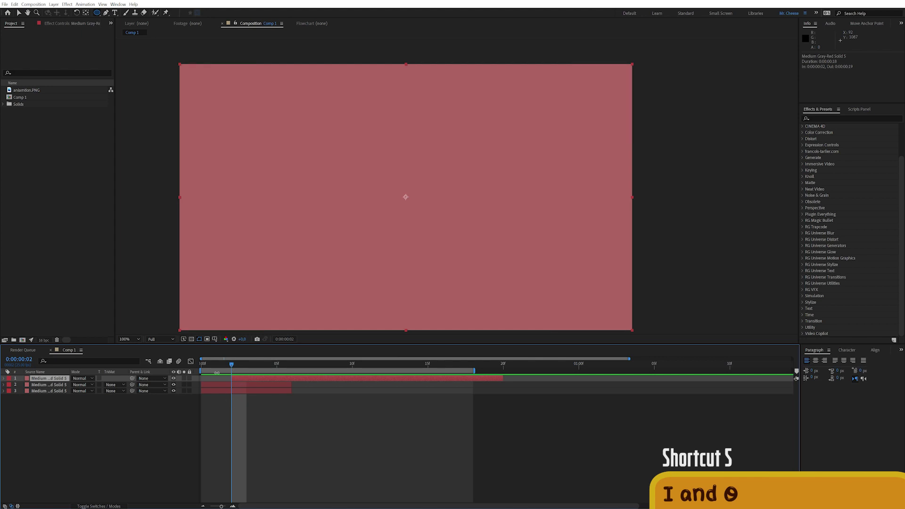
key("o")
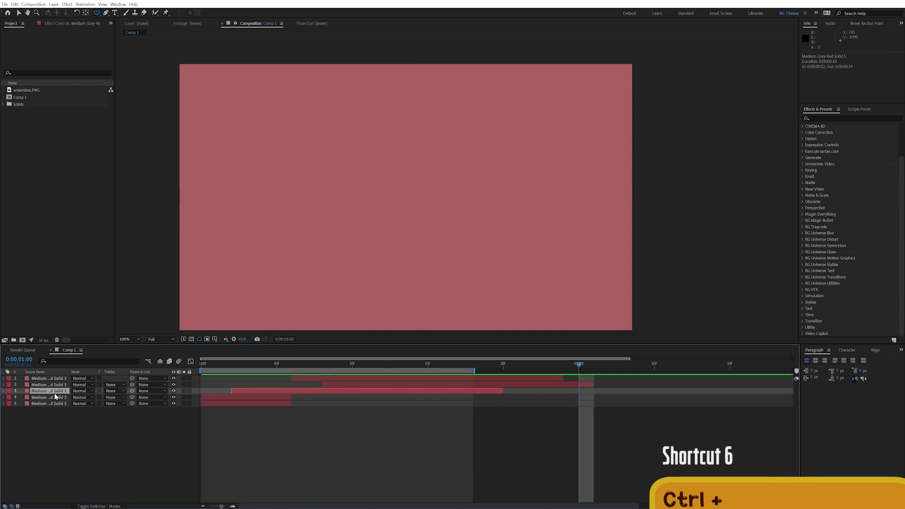
- Move layer 3 down and up in the stacking order, then do the same repeatedly with layers 2 and 3 together
key("ctrl+alt+Down")
key("ctrl+alt+Up")
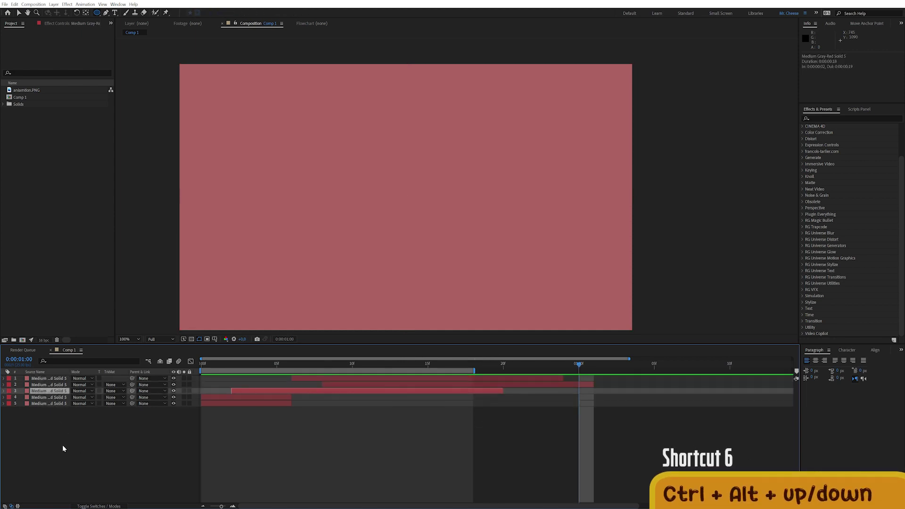
left_click(54, 386, "ctrl")
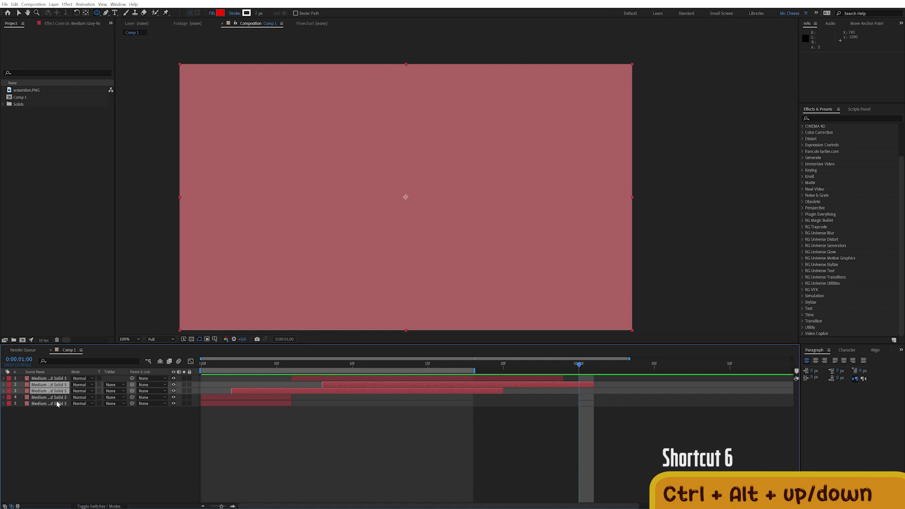
key("ctrl+alt+Up")
key("ctrl+alt+Down")
key("ctrl+alt+Down")
key("ctrl+alt+Down")
key("ctrl+alt+Up")
key("ctrl+alt+Up")
key("ctrl+alt+Up")
key("ctrl+alt+Down")
key("ctrl+alt+Down")
key("ctrl+alt+Up")
key("ctrl+alt+Down")
key("ctrl+alt+Down")
key("ctrl+alt+Up")
key("ctrl+alt+Up")
key("ctrl+alt+Up")
key("ctrl+alt+Down")
key("ctrl+alt+Down")
key("ctrl+alt+Up")
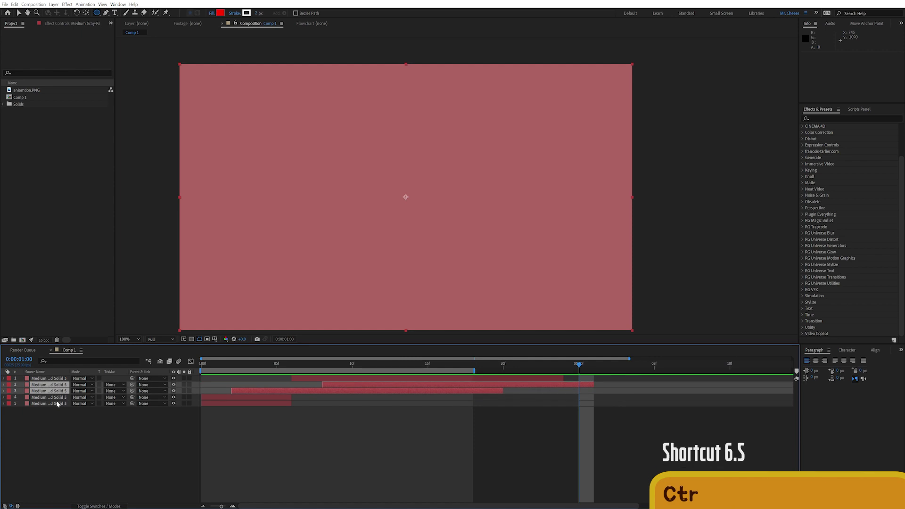
- Extend the selection from layers 2 and 3 up to layer 1 and down to layer 5
key("ctrl+shift+Up")
key("ctrl+shift+Down")
key("ctrl+shift+Down")
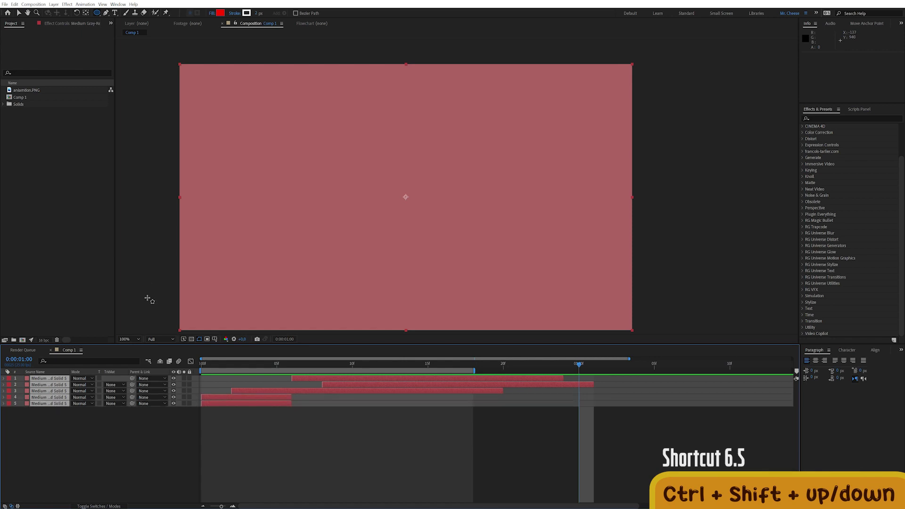
- Select only layer 4 and extend the selection down to layer 5
left_click(45, 398)
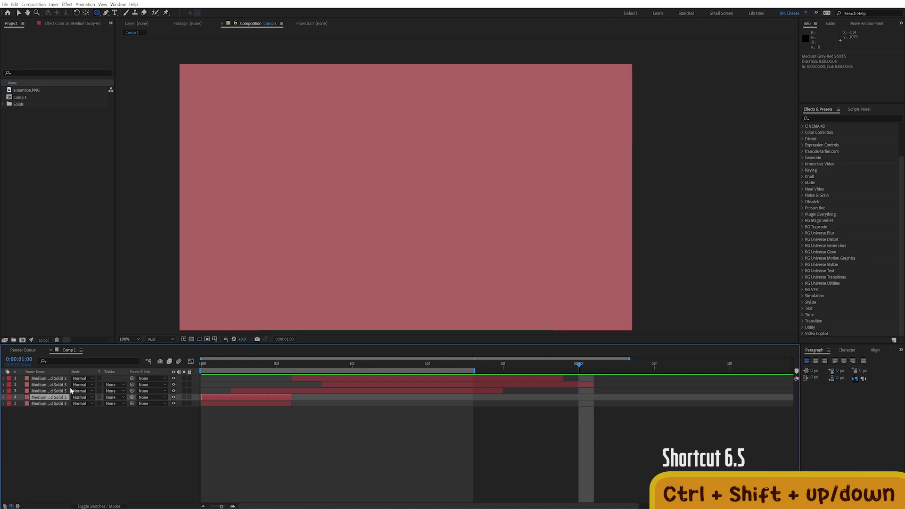
key("ctrl+shift+Down")
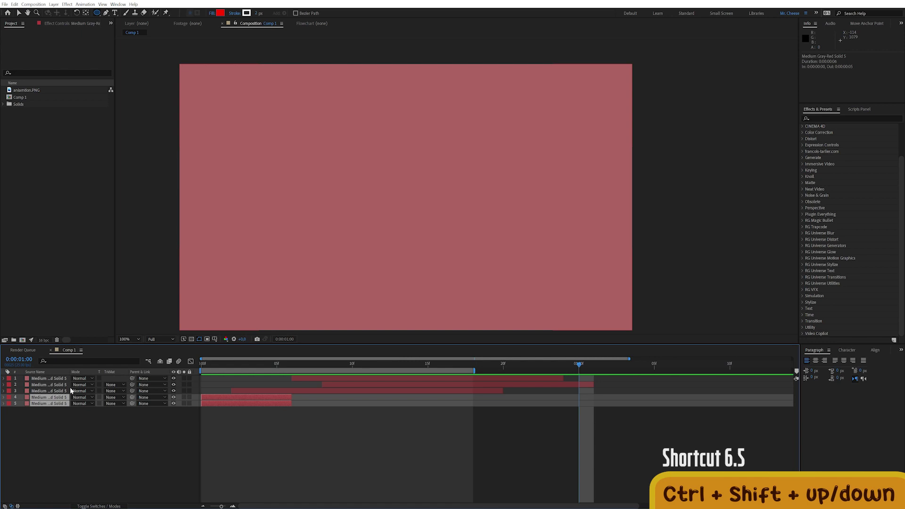
key("ctrl+bracketright")
key("ctrl+bracketright")
key("ctrl+bracketright")
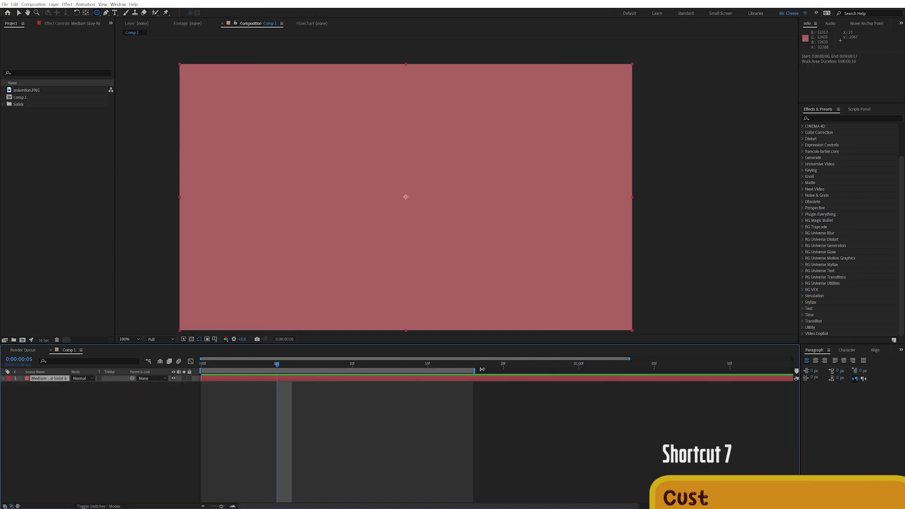
- Extend the work area's end, move the current time to 0:00:00:08 and select the full-length solid layer
left_click_drag(482, 370, 687, 371)
left_click_drag(631, 359, 792, 359)
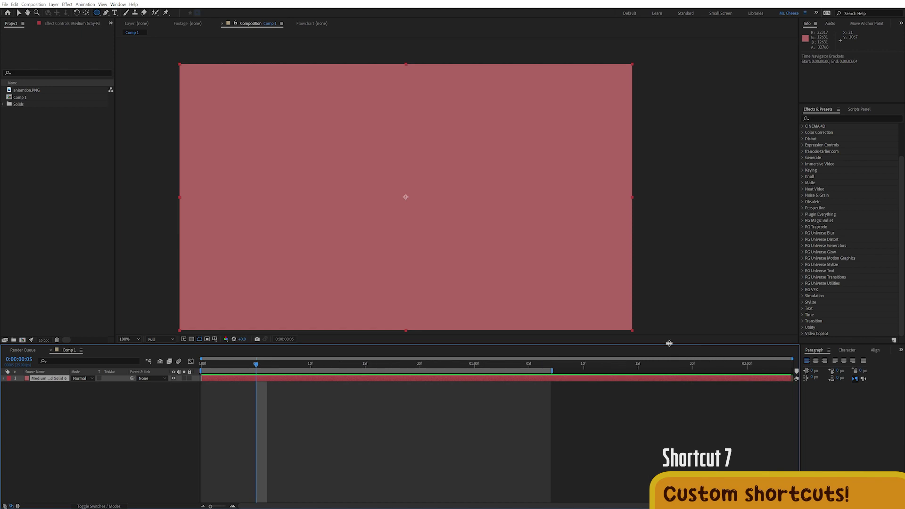
left_click(91, 414)
mouse_move(245, 364)
left_mouse_down()
mouse_move(273, 364)
mouse_move(284, 384)
left_mouse_up()
left_click(295, 380)
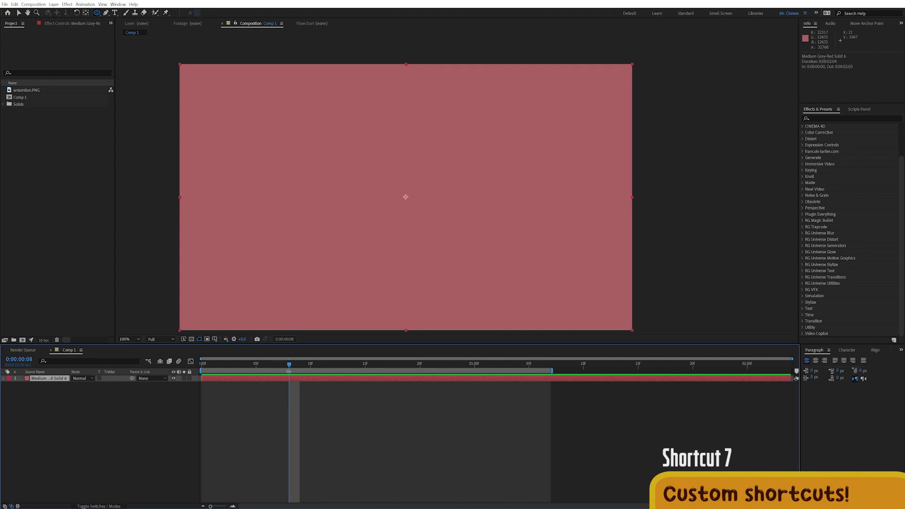
- Trim the solid layer's in point to 0:00:00:08, then undo the trim and clear the selection
left_click_drag(203, 380, 285, 382)
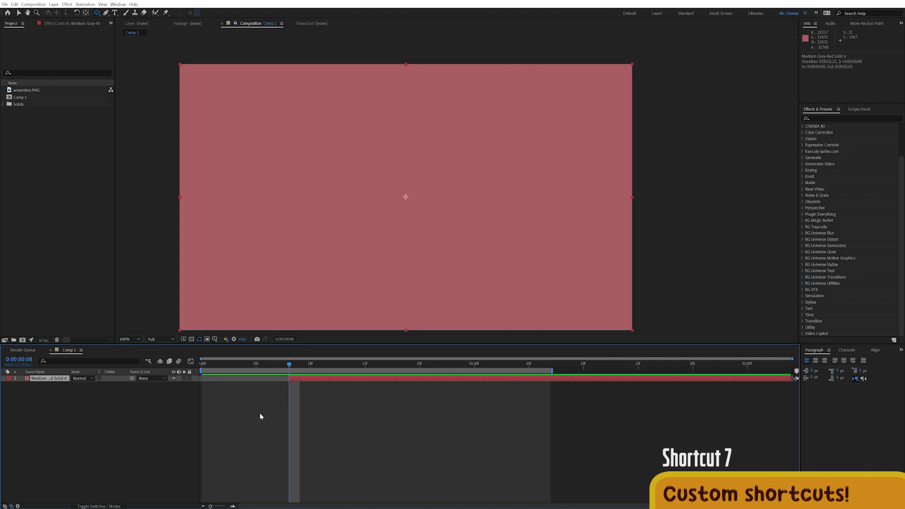
key("ctrl+z")
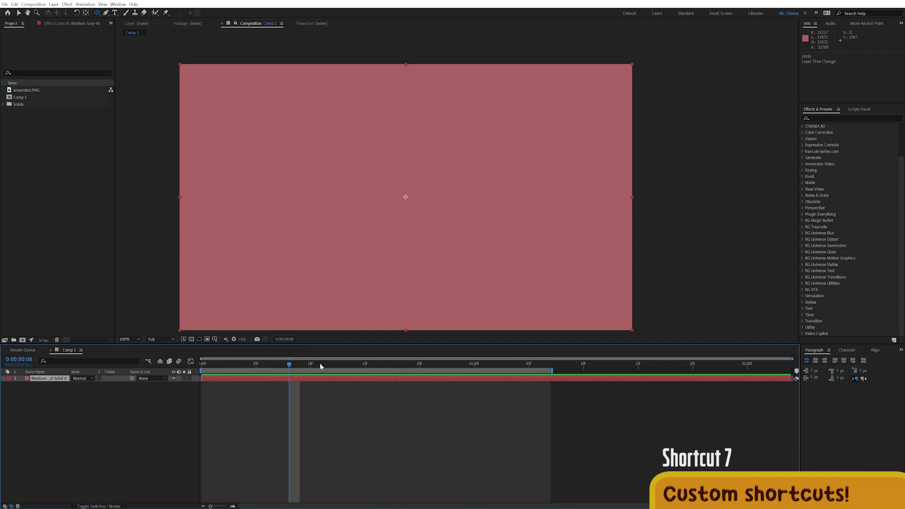
left_click(94, 402)
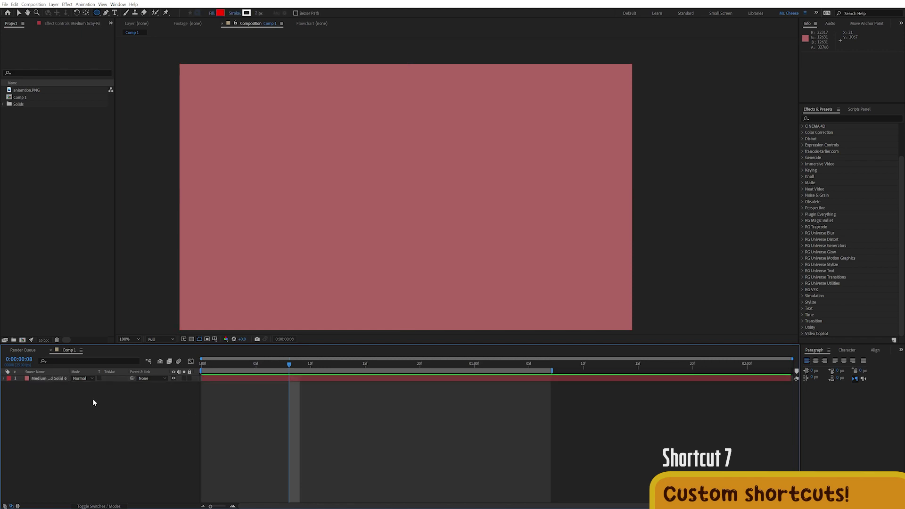
- Split the solid layer at 0:00:00:08 and select each of the two resulting layers in turn
left_click(47, 380)
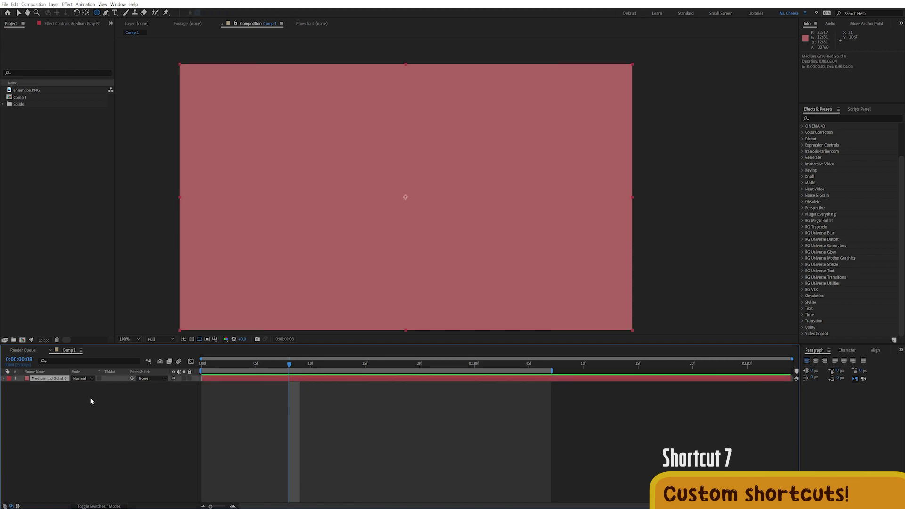
key("ctrl+shift+d")
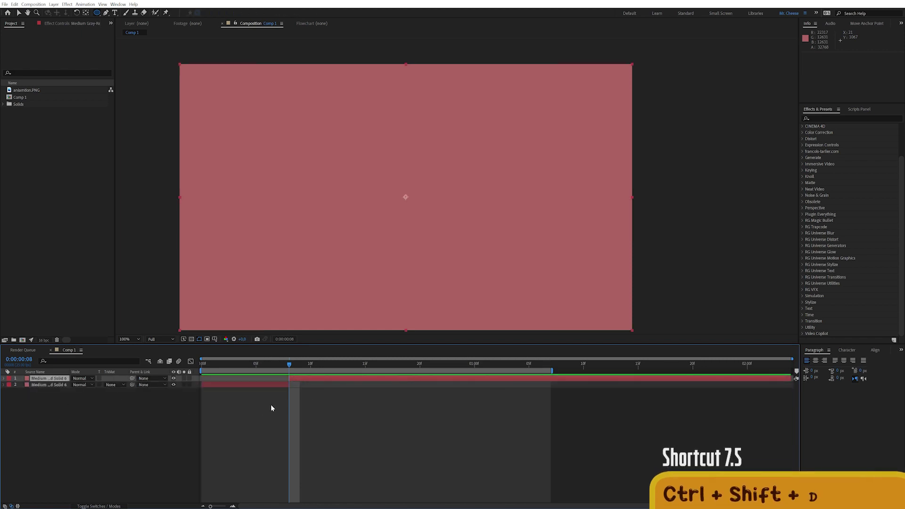
left_click(223, 387)
left_click(306, 377)
left_click(272, 384)
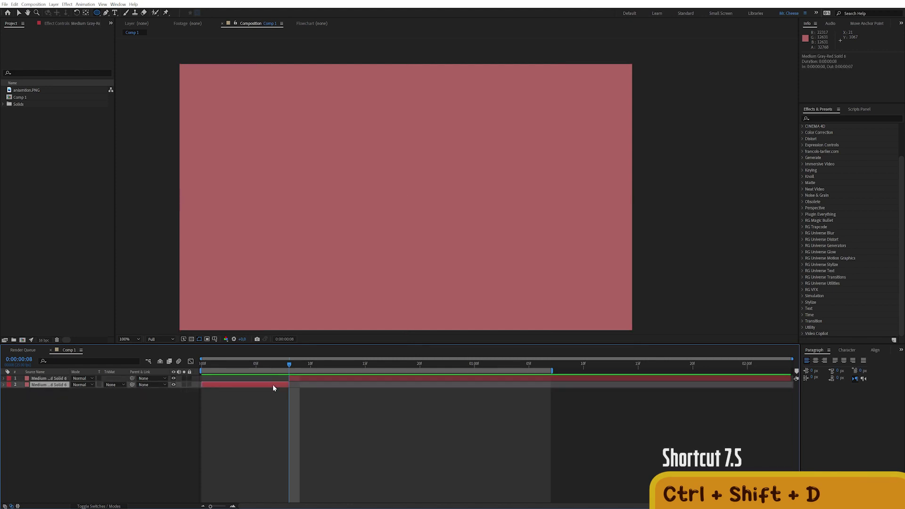
left_click(302, 379)
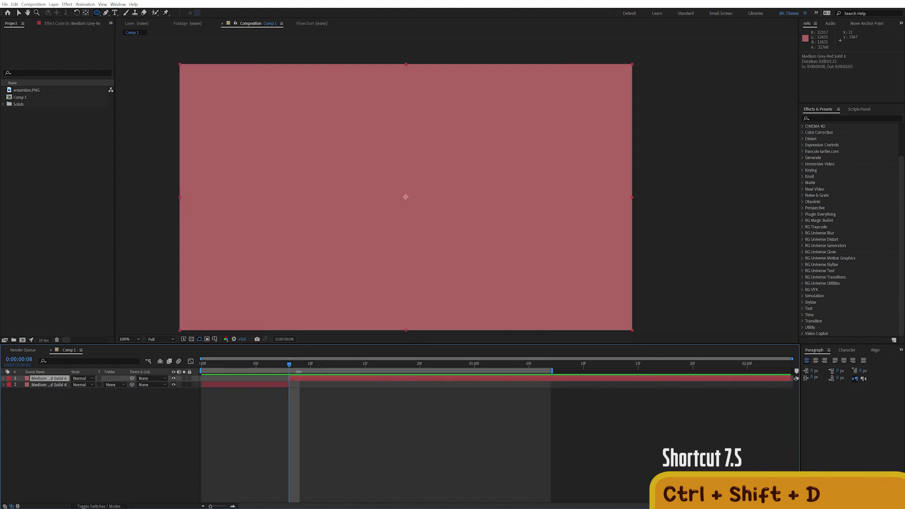
- Delete the selected split part of the solid, then undo both the deletion and the split, leaving nothing selected
key("Delete")
key("ctrl+z")
key("ctrl+z")
left_click(95, 426)
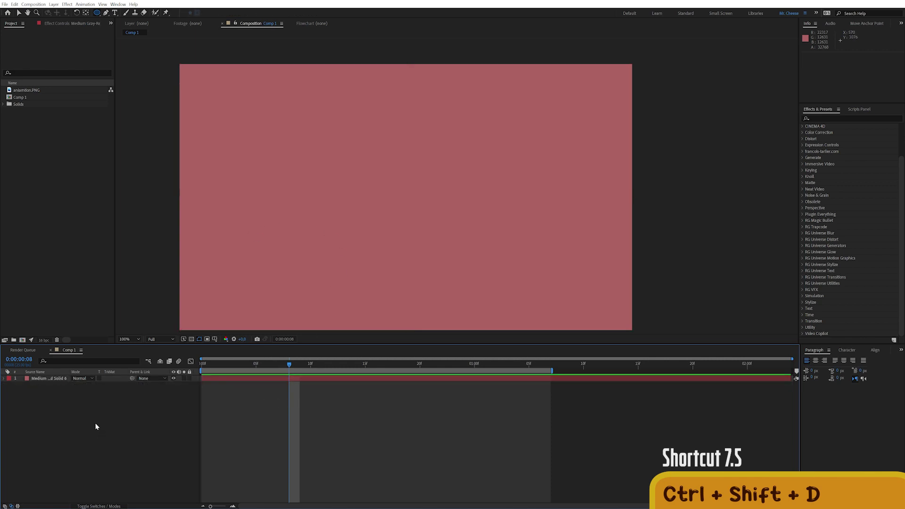
- Trim the solid layer's in point to 0:00:00:08, then trim its out point to 0:00:00:23 and undo that second trim
left_click(54, 380)
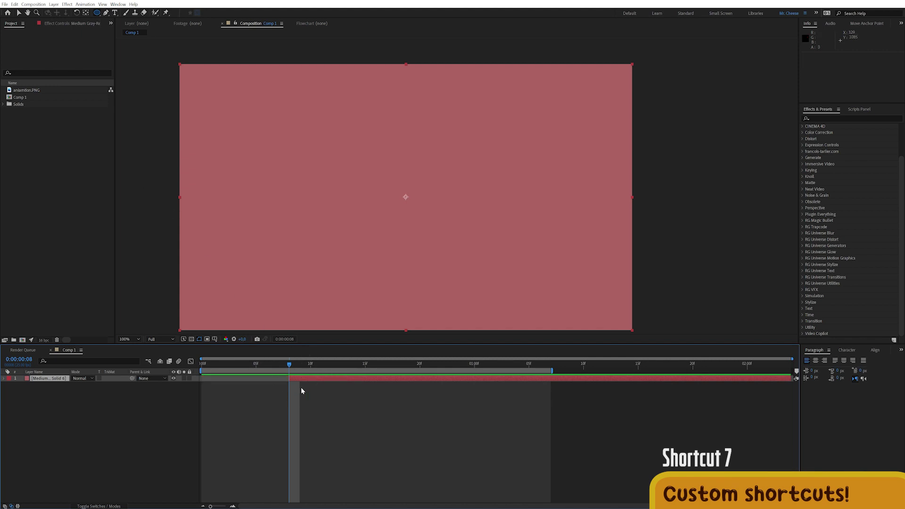
key("space")
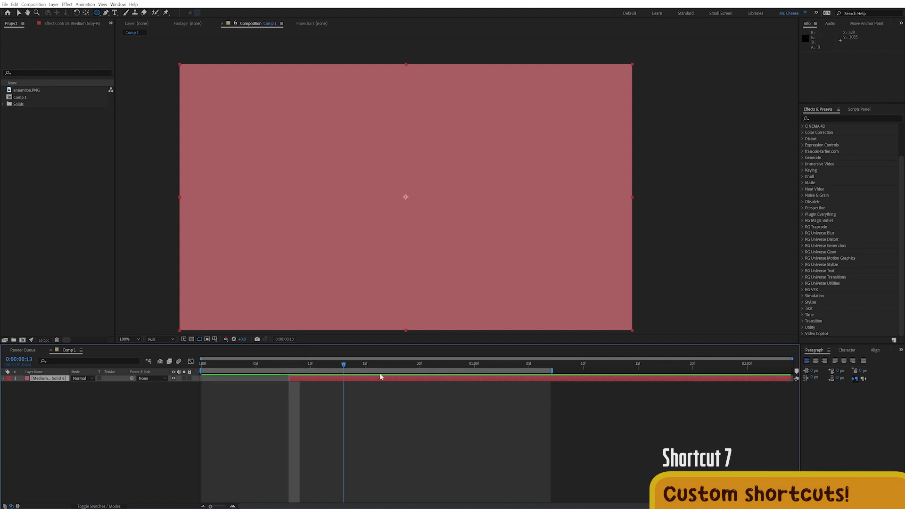
key("alt+bracketright")
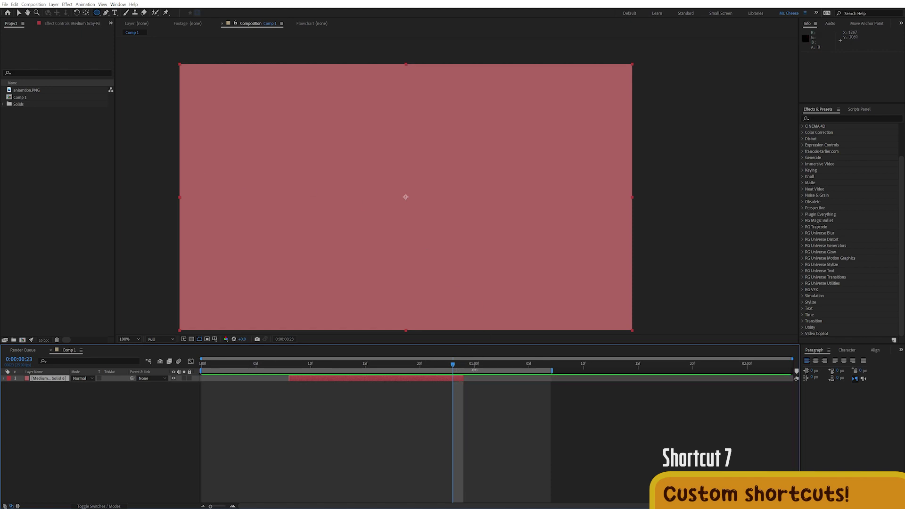
key("ctrl+z")
key("F2")
- Look up the shortcuts for trimming a layer's in and out points by searching "trim" in Keyboard Shortcuts, and leave without changes
left_click(14, 4)
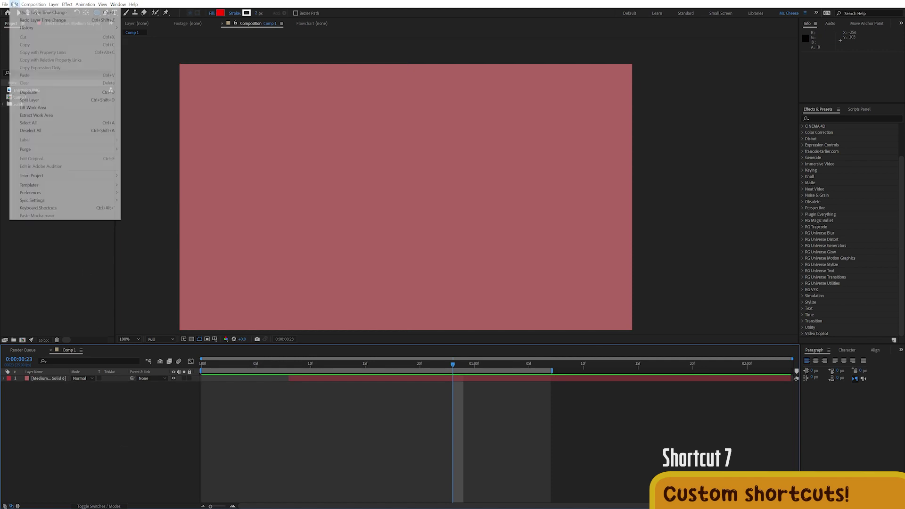
left_click(102, 208)
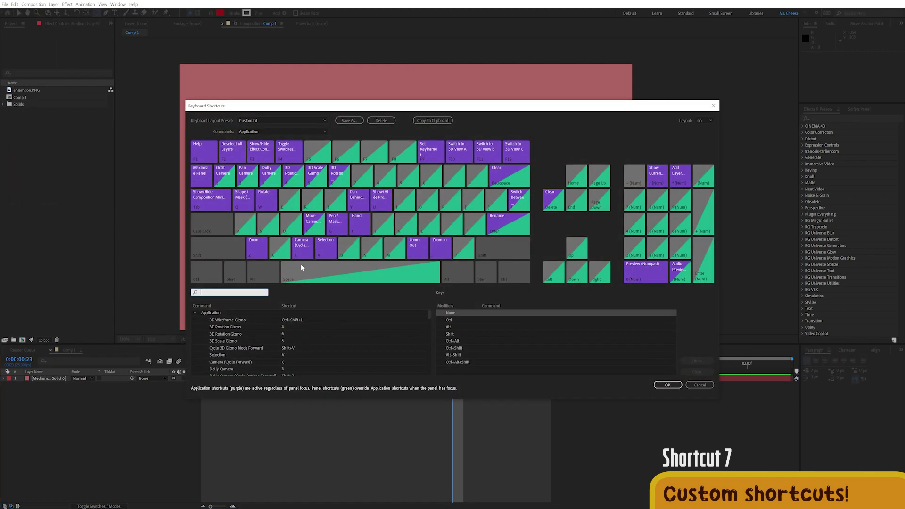
type("trim")
scroll(283, 359, "down", 1)
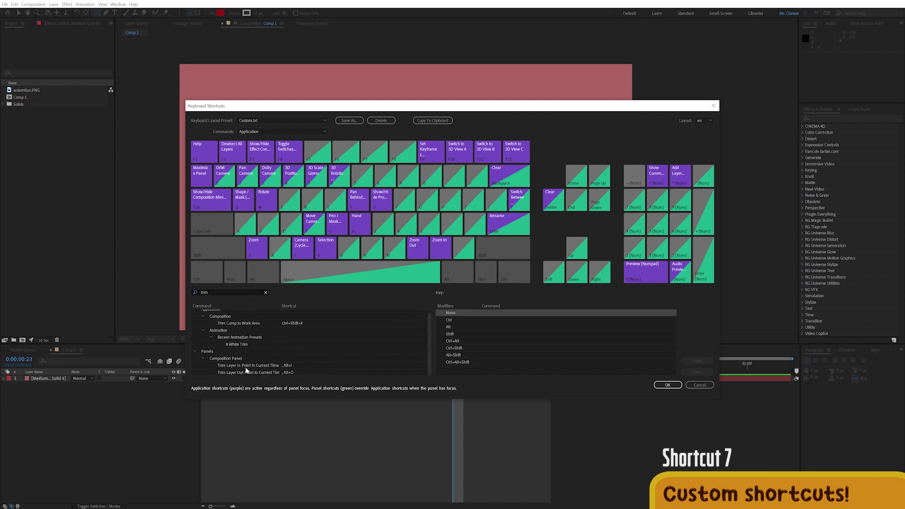
double_click(248, 366)
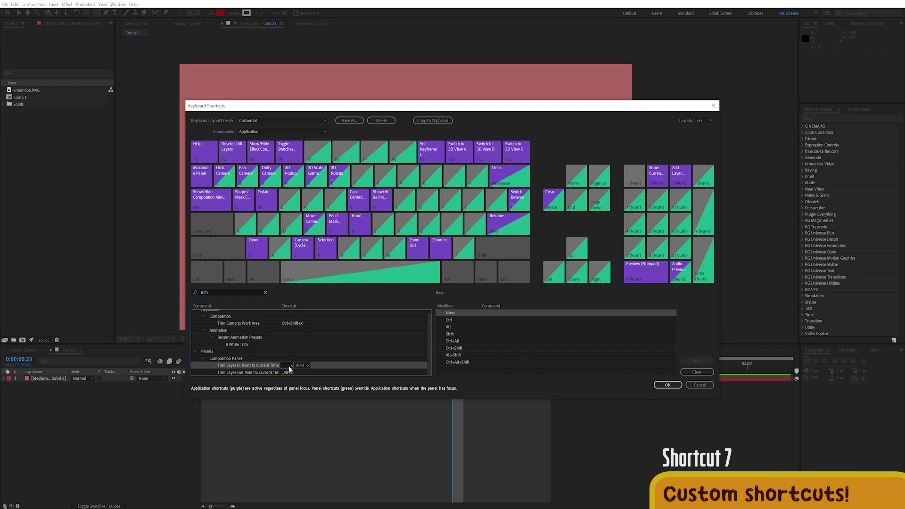
double_click(265, 372)
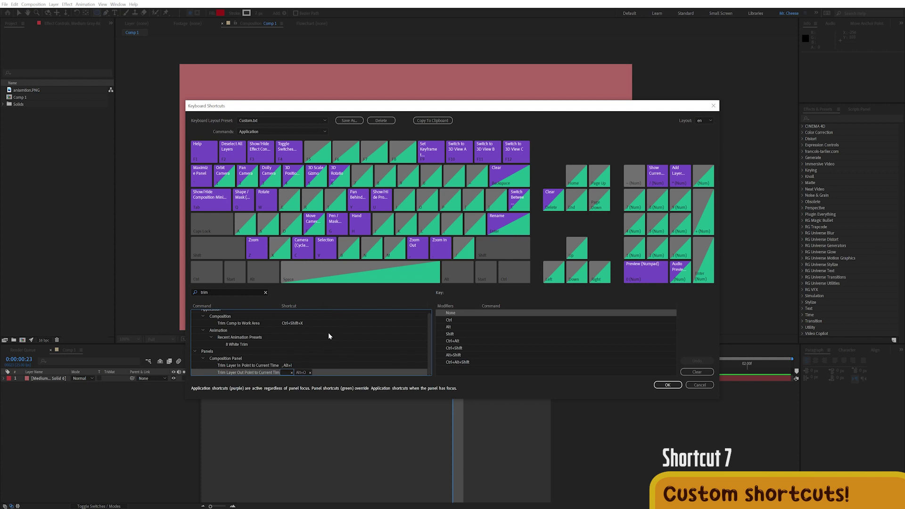
left_click(698, 385)
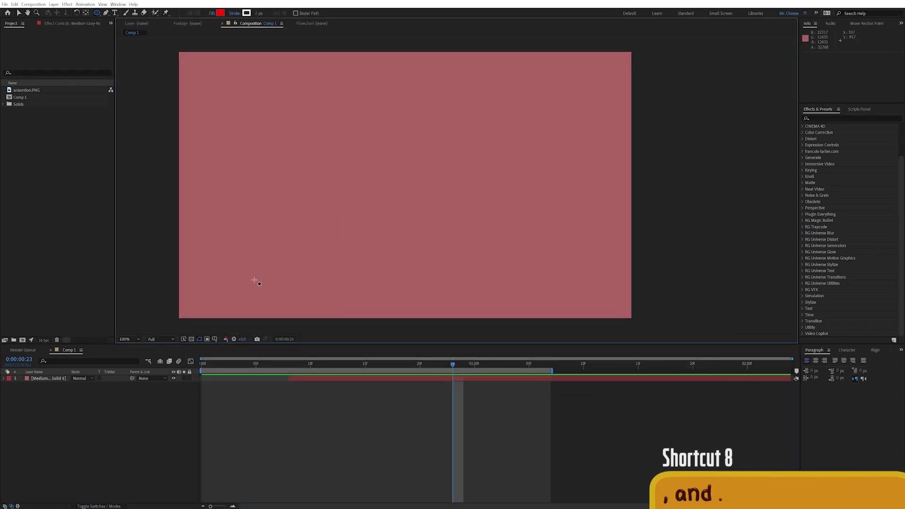
- Set the composition view's magnification to 25% and step it down to 6.25%
left_click(138, 339)
left_click(130, 381)
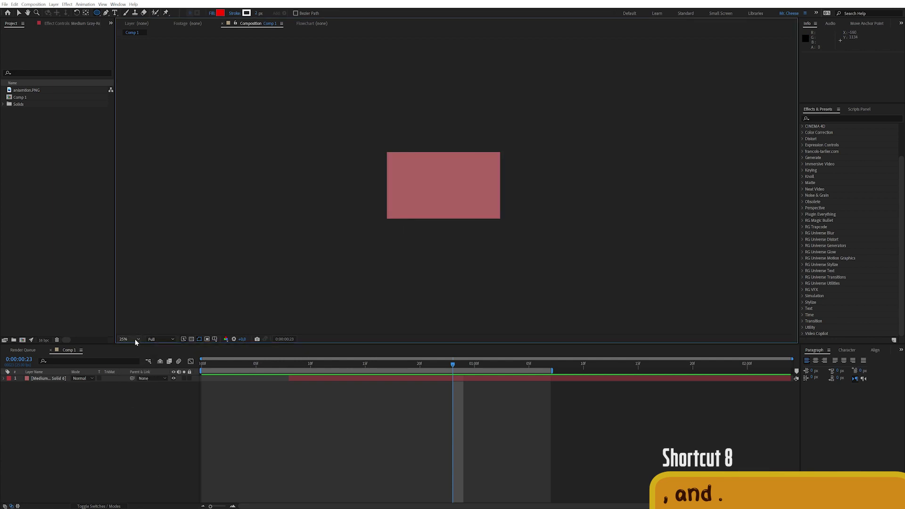
key("comma")
key("period")
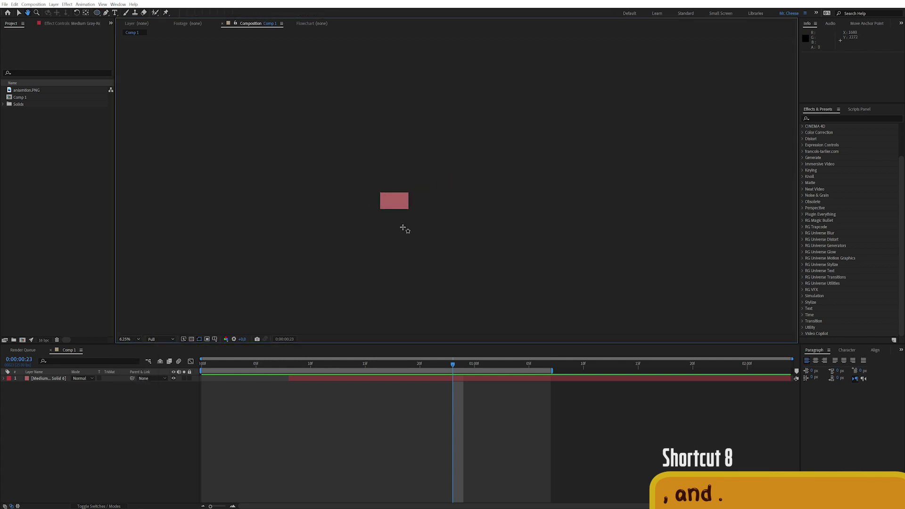
- Magnify the composition view to 50% with the Zoom tool, pan it, and return to the Selection tool
left_click(37, 13)
left_click(412, 194)
left_click(412, 195)
left_click_drag(497, 159, 334, 222)
left_click(404, 190)
left_click_drag(468, 196, 394, 202)
key("v")
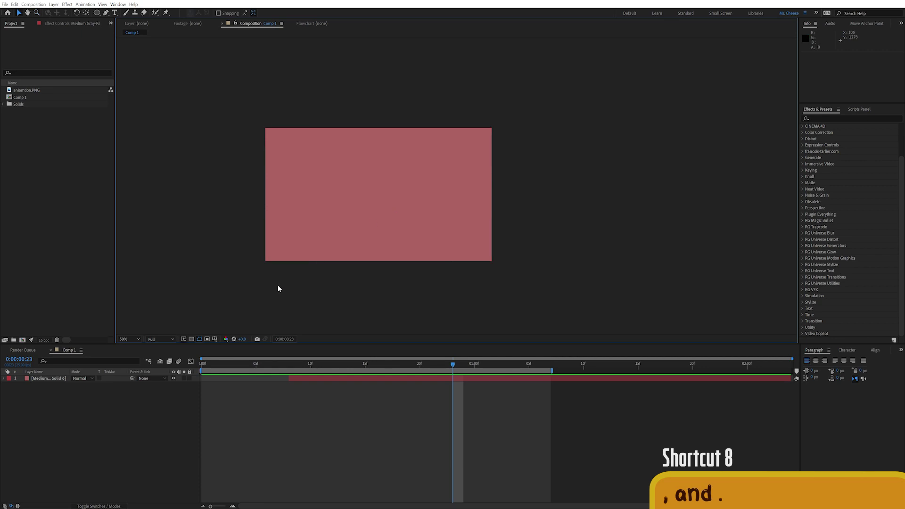
- Step the composition view's magnification down and up repeatedly, finishing at 50%, and pan the view slightly
key("comma")
key("comma")
key("period")
key("period")
key("period")
key("comma")
key("comma")
key("comma")
key("comma")
key("comma")
key("comma")
key("comma")
key("period")
key("period")
key("period")
key("period")
key("period")
key("period")
key("period")
key("period")
key("comma")
key("comma")
mouse_move(457, 206)
left_mouse_down()
mouse_move(421, 217)
mouse_move(444, 208)
left_mouse_up()
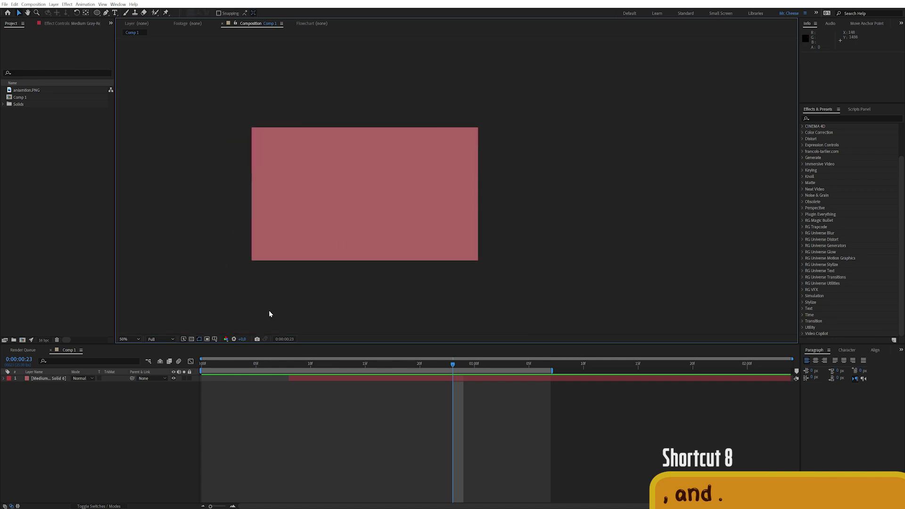
- View the available preview resolutions, keep Full, and recentre the composition in its view
left_click(165, 339)
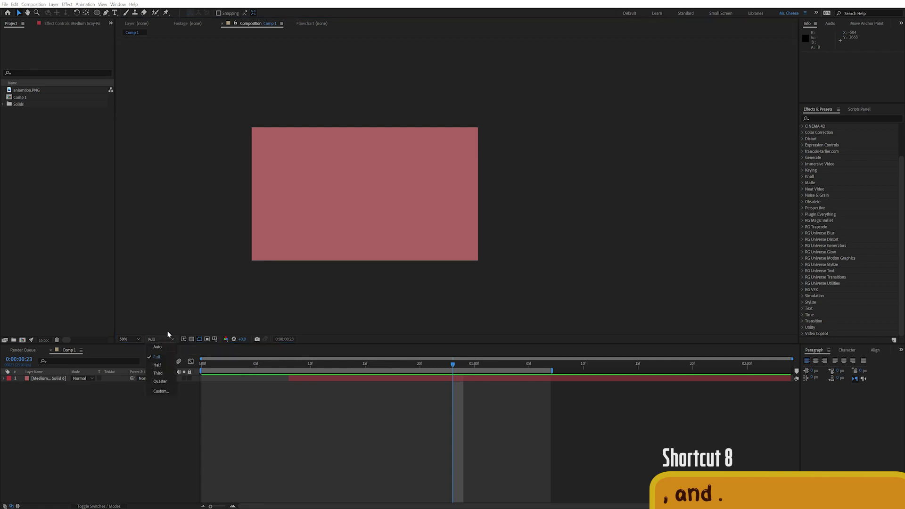
left_click(157, 428)
left_click_drag(408, 255, 467, 269)
- Apply the Fractal Noise effect to the solid layer and raise its Contrast to 480
left_click(50, 378)
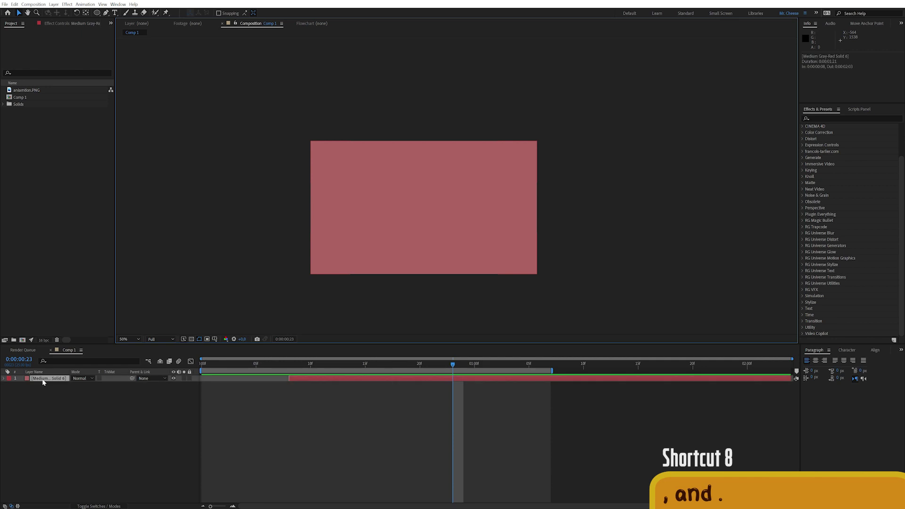
key("ctrl+space")
type("fra")
key("Return")
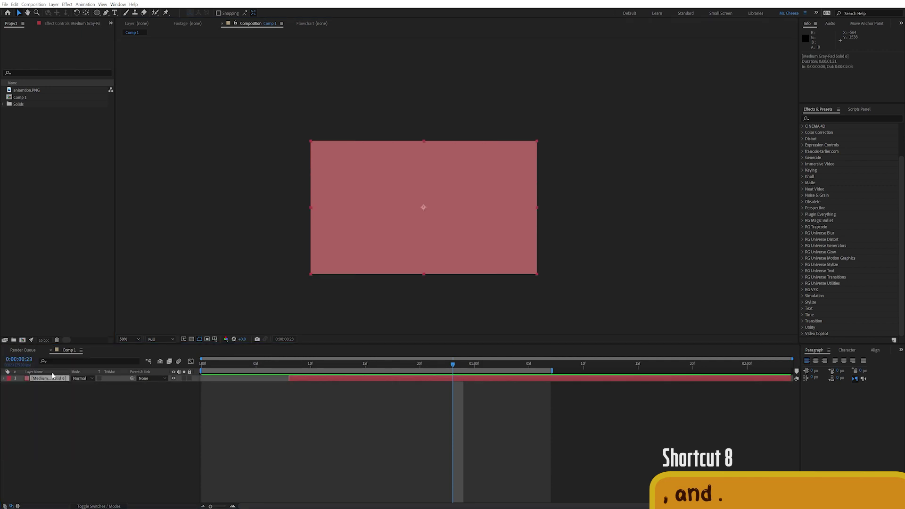
left_click_drag(75, 62, 98, 85)
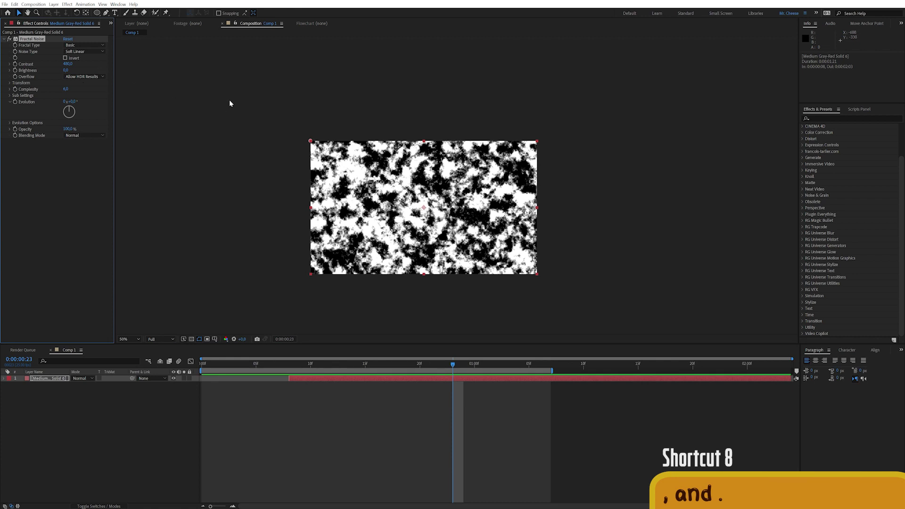
- Switch the composition's preview resolution to Half and then to Quarter, viewing the noise at 100% magnification
key("period")
key("period")
left_click_drag(503, 139, 443, 157)
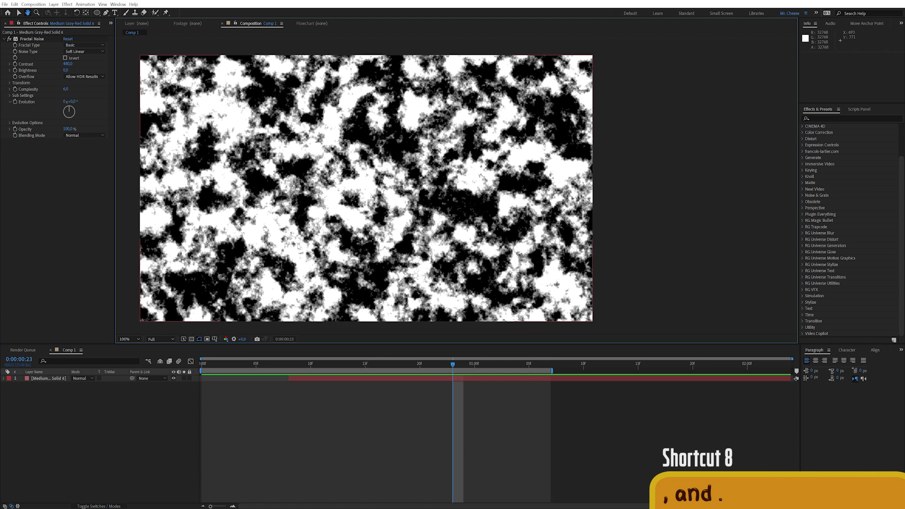
left_click(135, 439)
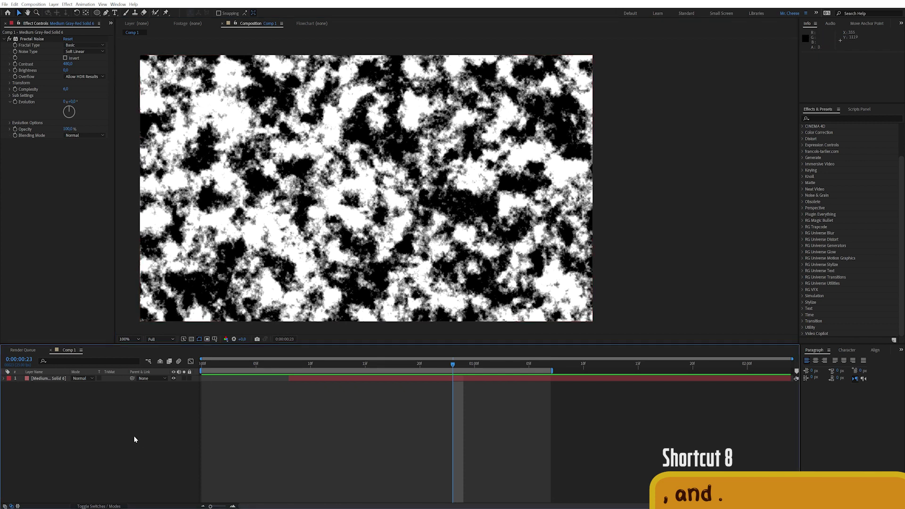
key("ctrl+shift+j")
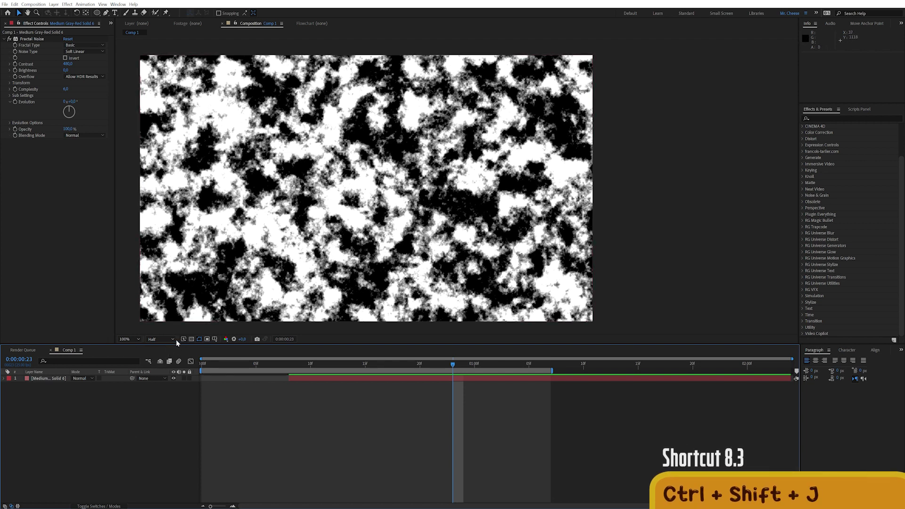
key("ctrl+shift+alt+j")
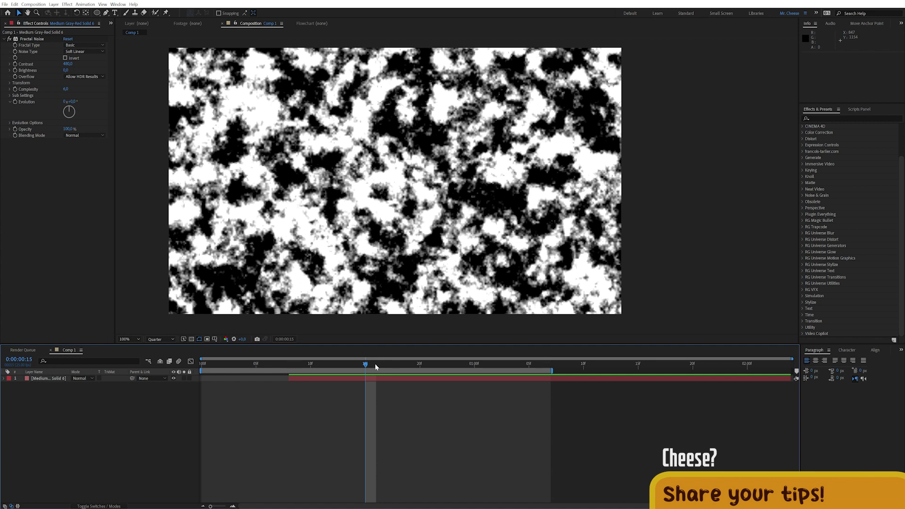
- Show the Project panel in place of the effect controls and recentre the composition view
left_click_drag(443, 190, 456, 191)
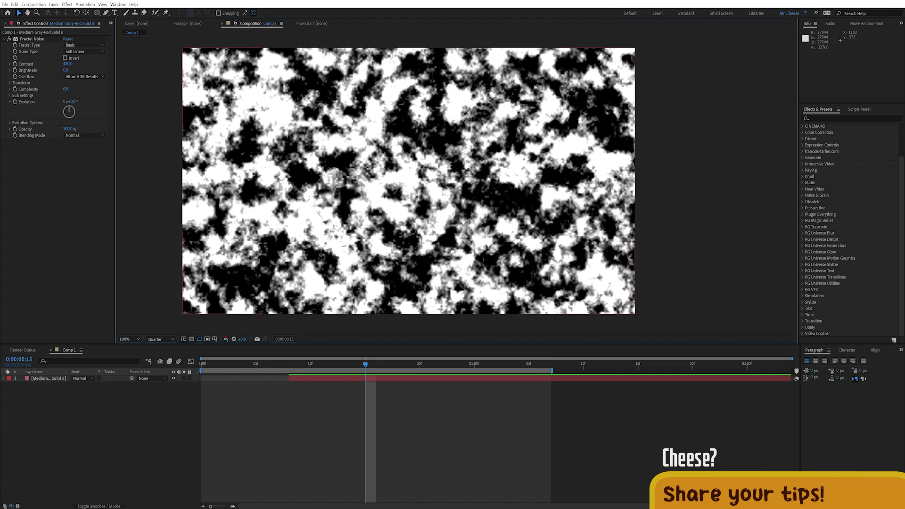
mouse_move(398, 195)
left_mouse_down()
mouse_move(385, 212)
mouse_move(392, 203)
left_mouse_up()
left_click(36, 26)
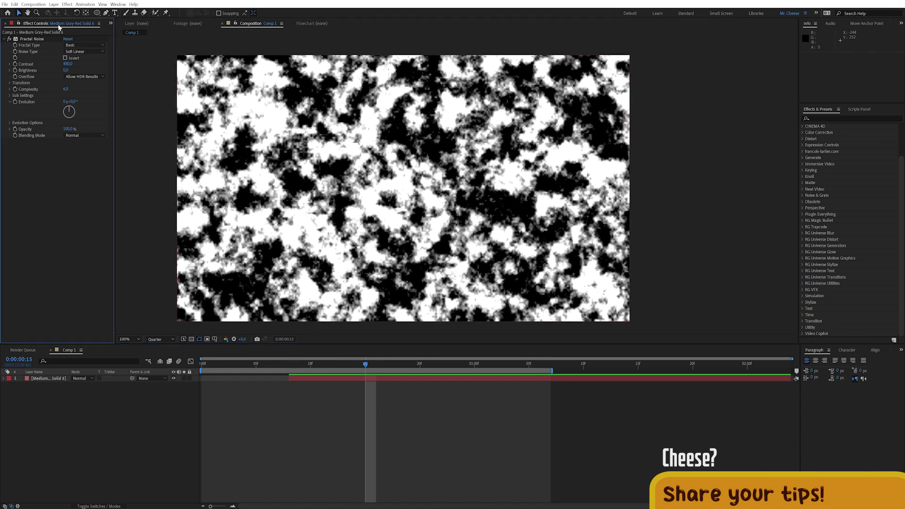
left_click(111, 24)
left_click(127, 33)
left_click_drag(437, 195, 478, 183)
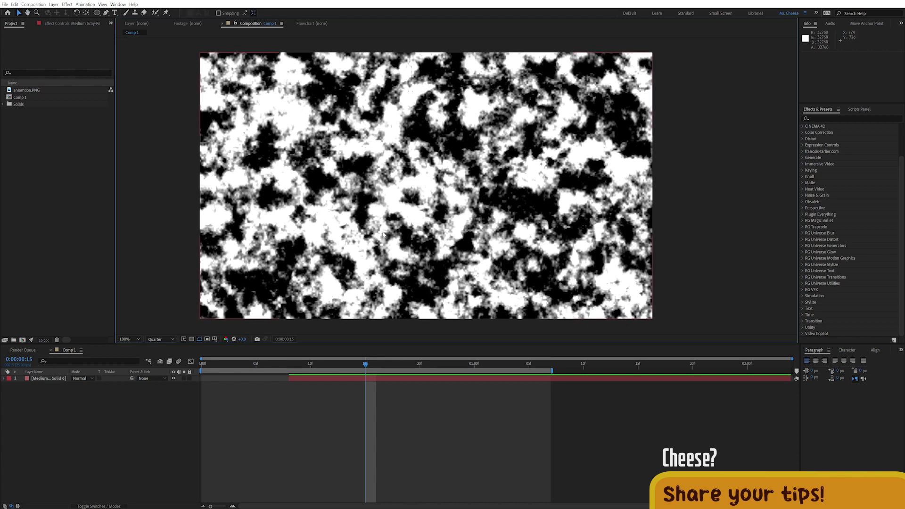